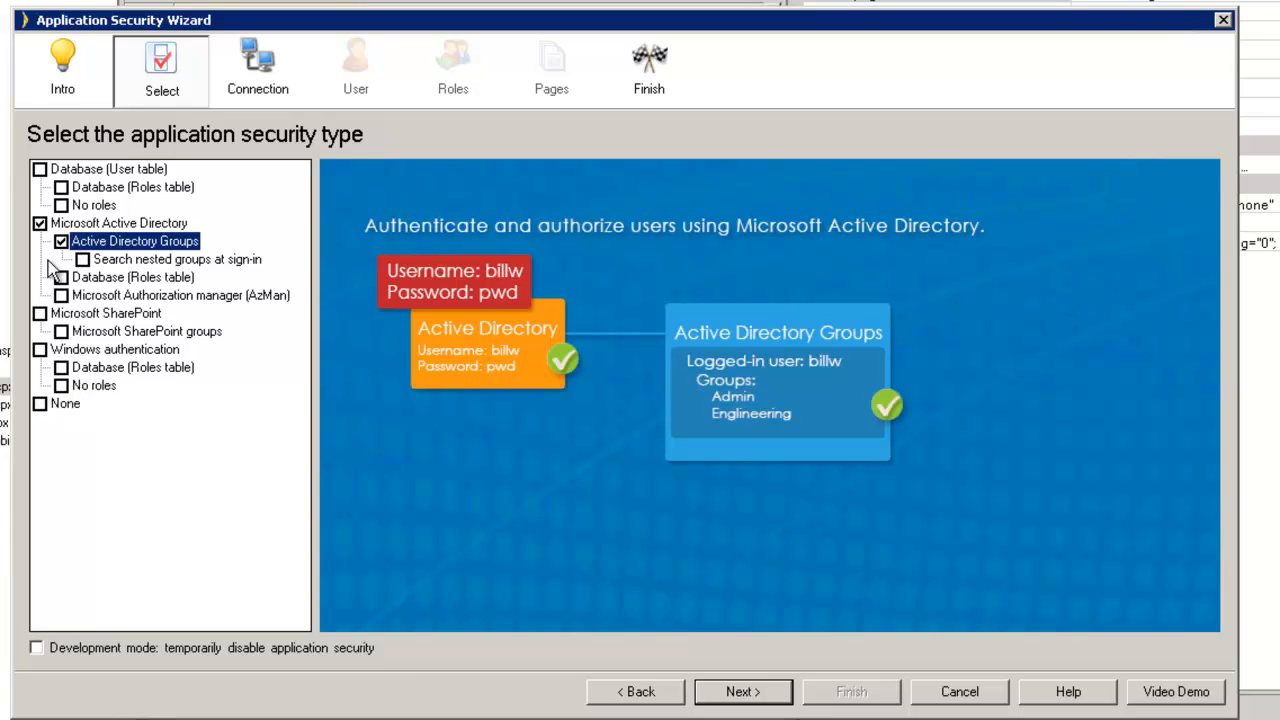
Step: Keep Active Directory Groups with the default LDAP connection string, and grant the IRONSPEED All Iron Speed role to all pages
{"action": "left_click", "coordinate": [740, 690]}
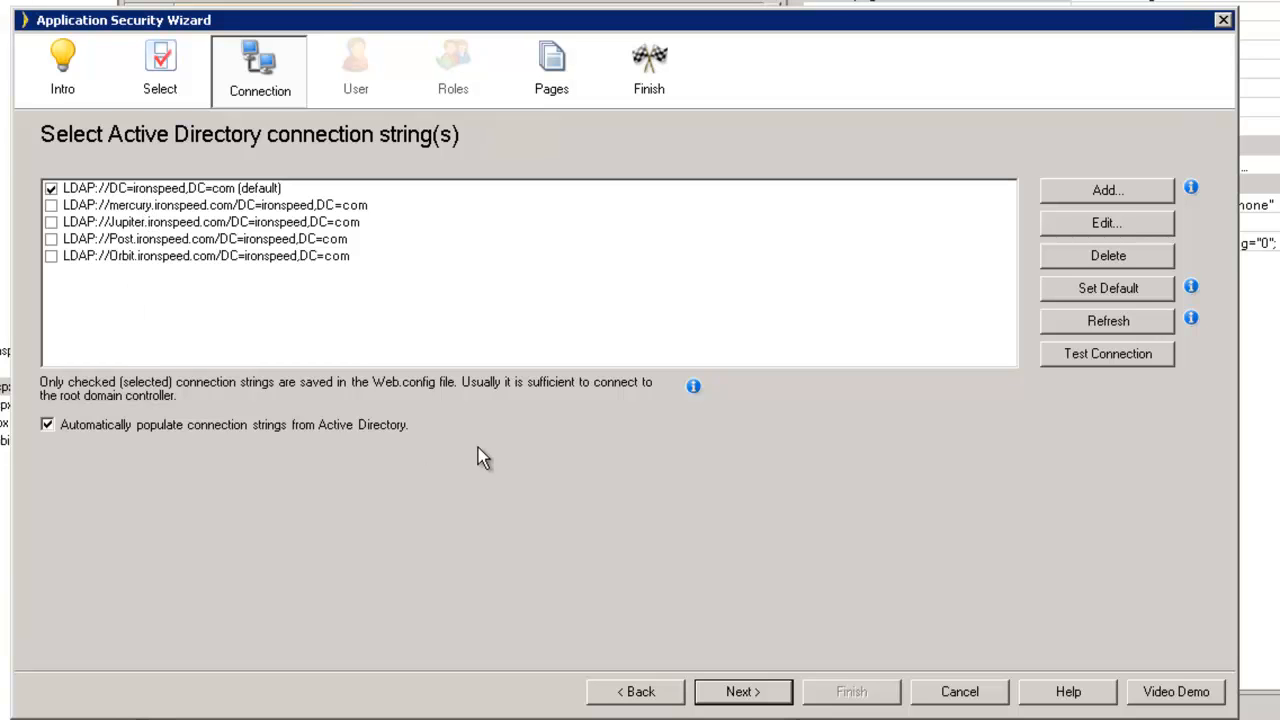
{"action": "left_click", "coordinate": [742, 695]}
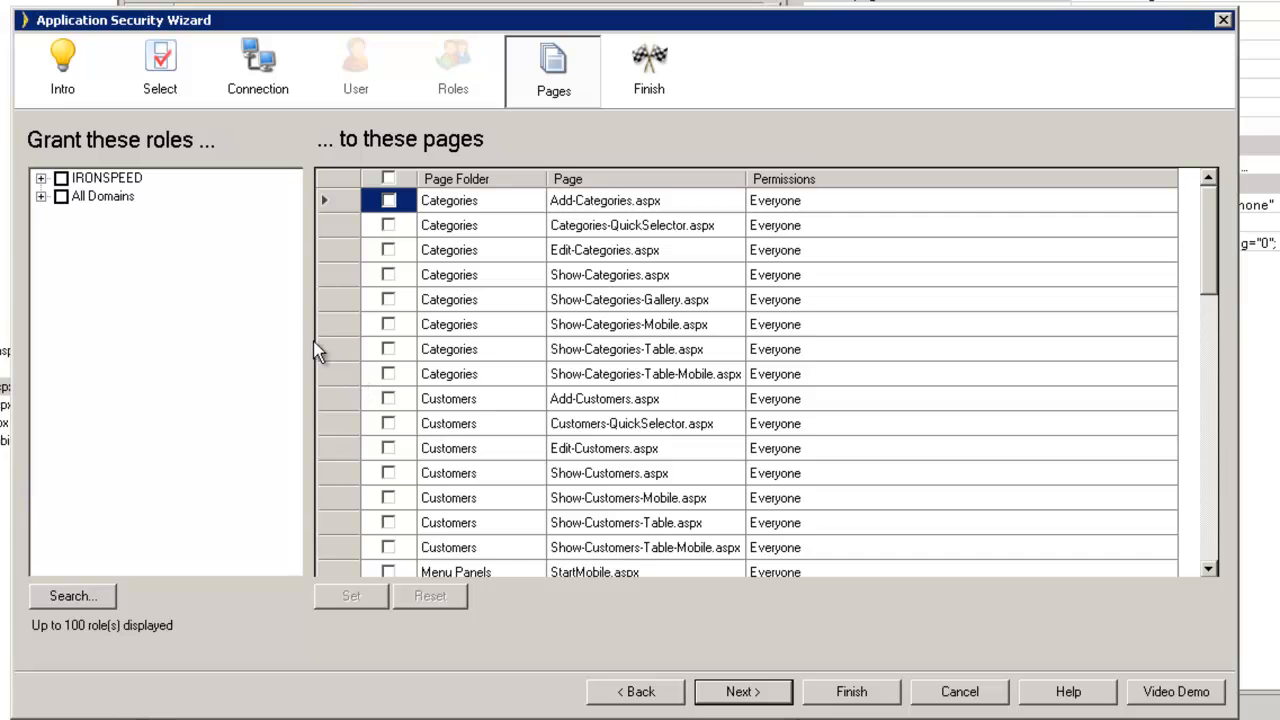
{"action": "left_click", "coordinate": [41, 179]}
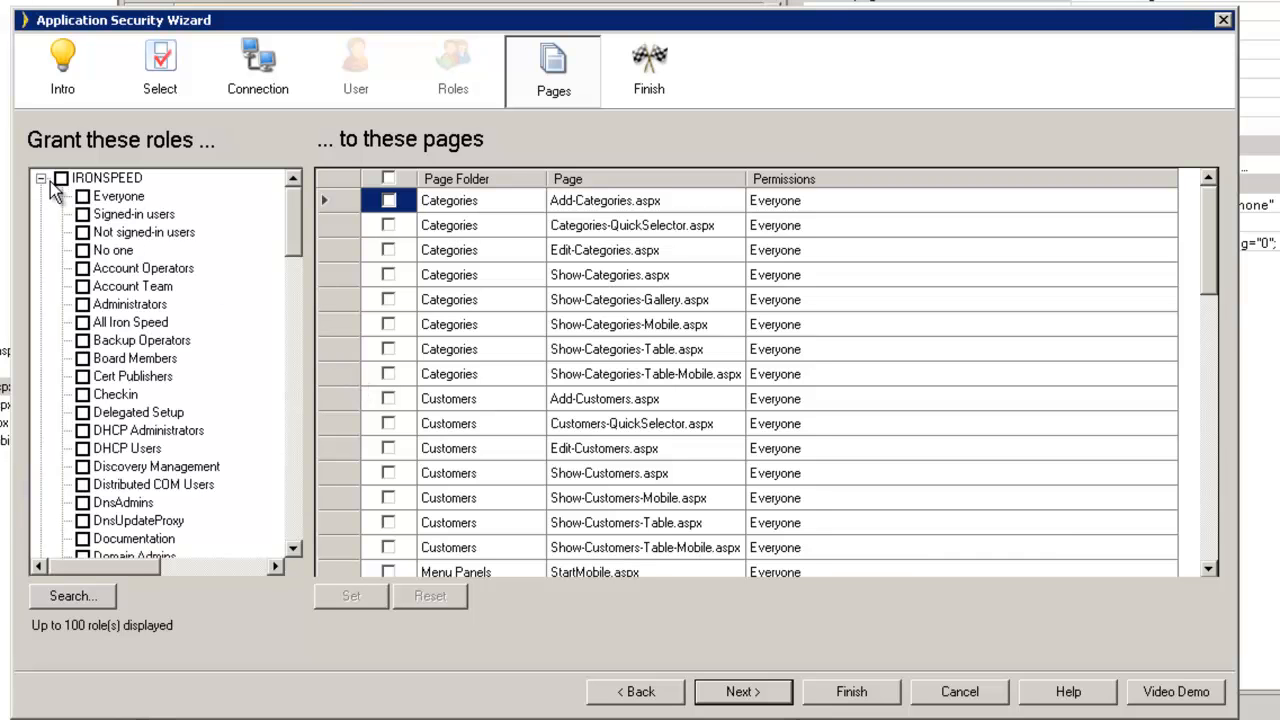
{"action": "left_click", "coordinate": [389, 180]}
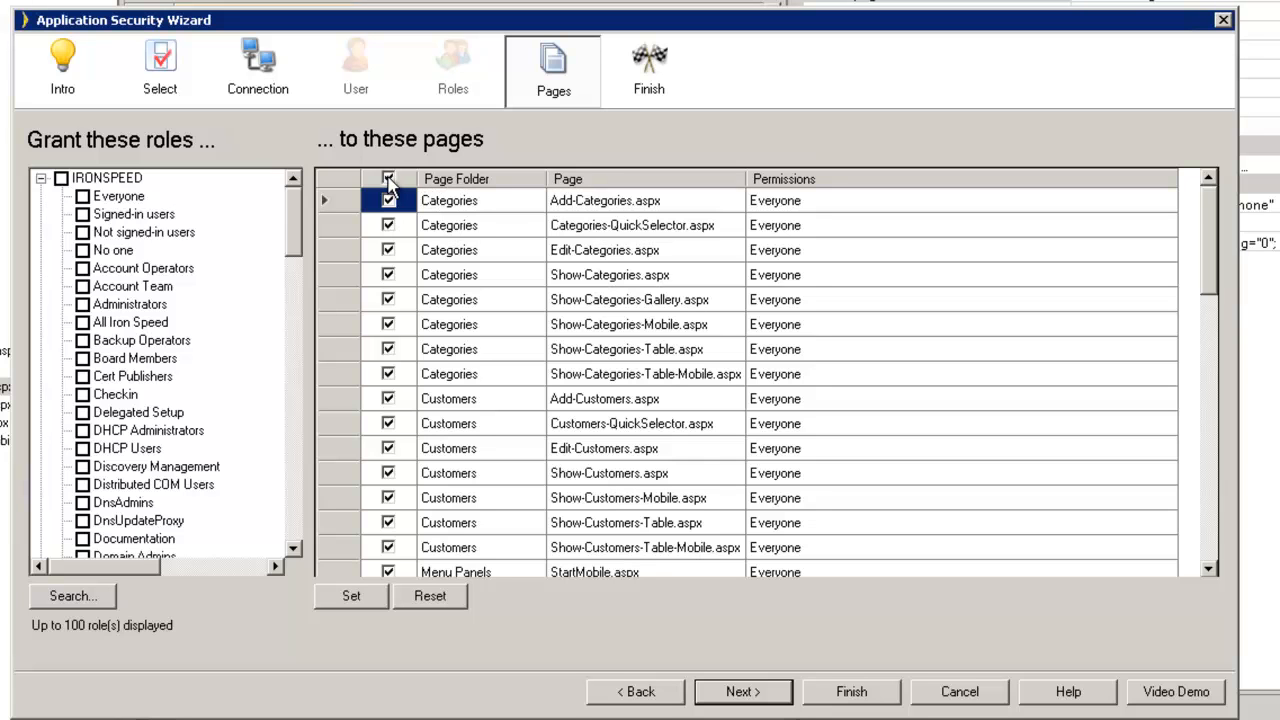
{"action": "left_click", "coordinate": [83, 323]}
{"action": "left_click", "coordinate": [370, 596]}
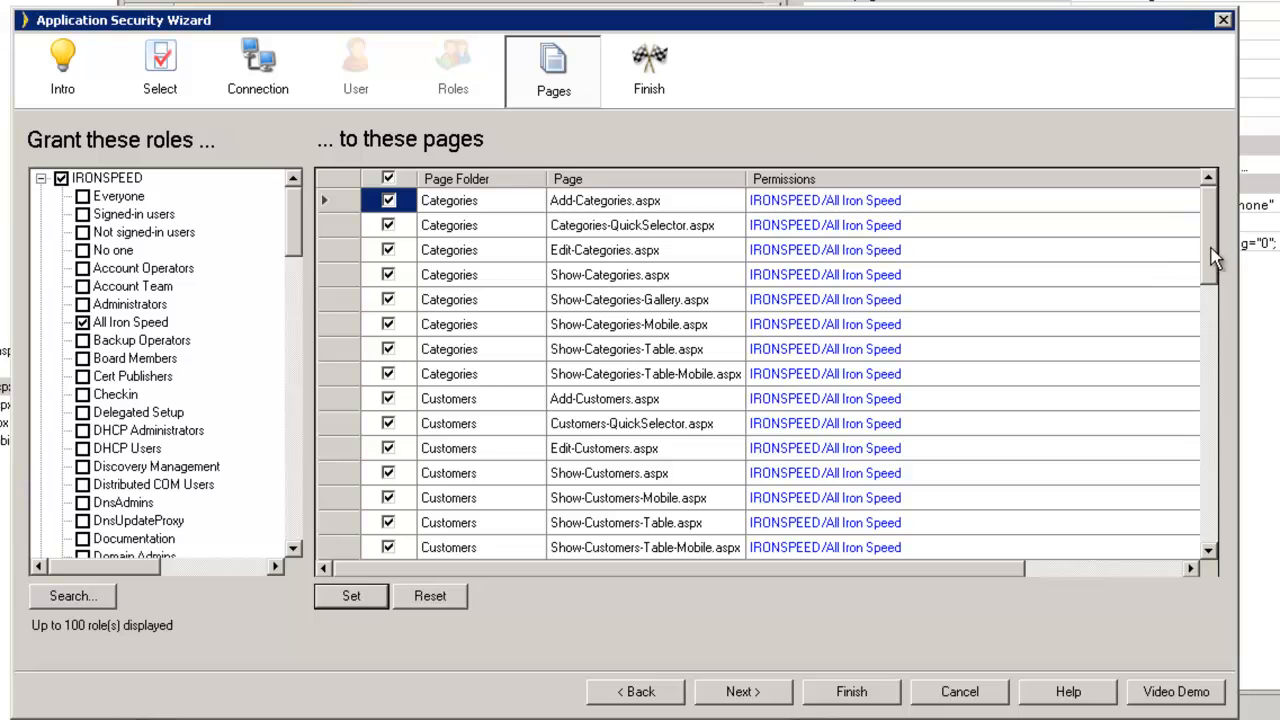
Step: Clear the page selection and open only Show-SalesRep-Gallery.aspx to Everyone by removing the All Iron Speed role
{"action": "left_click", "coordinate": [388, 179]}
{"action": "left_click_drag", "start_coordinate": [1212, 245], "coordinate": [1212, 496]}
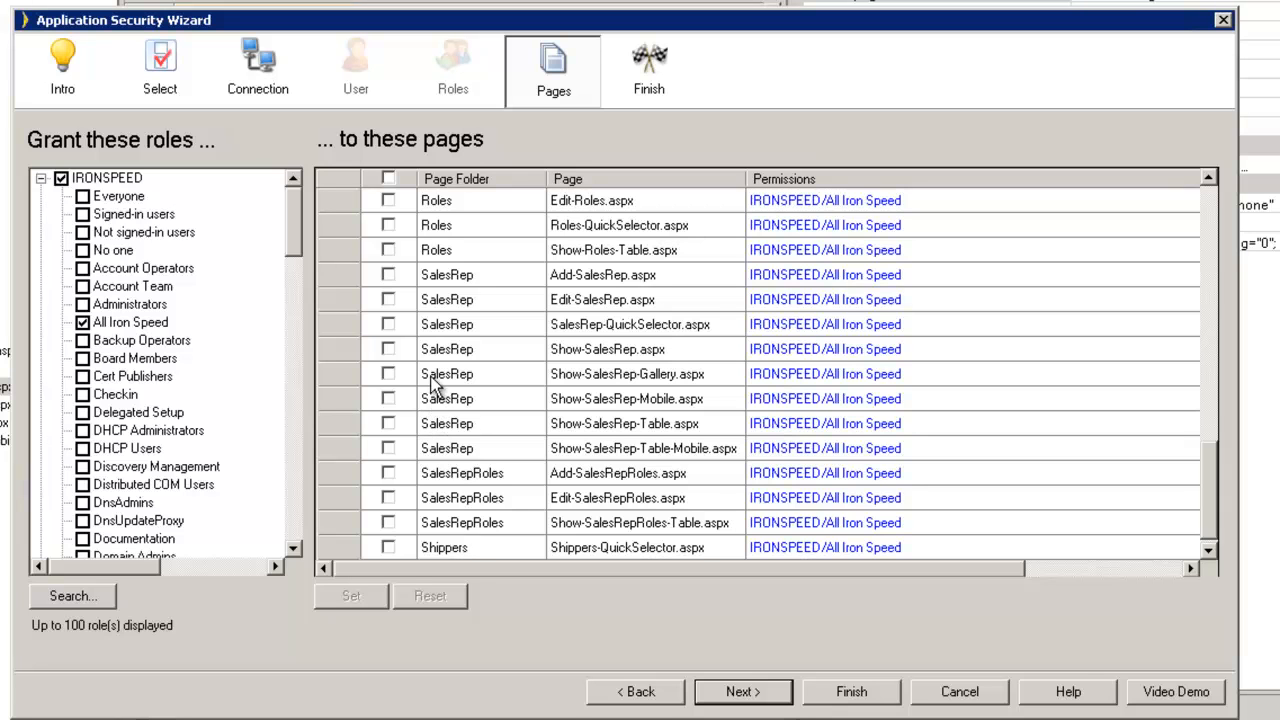
{"action": "left_click", "coordinate": [390, 374]}
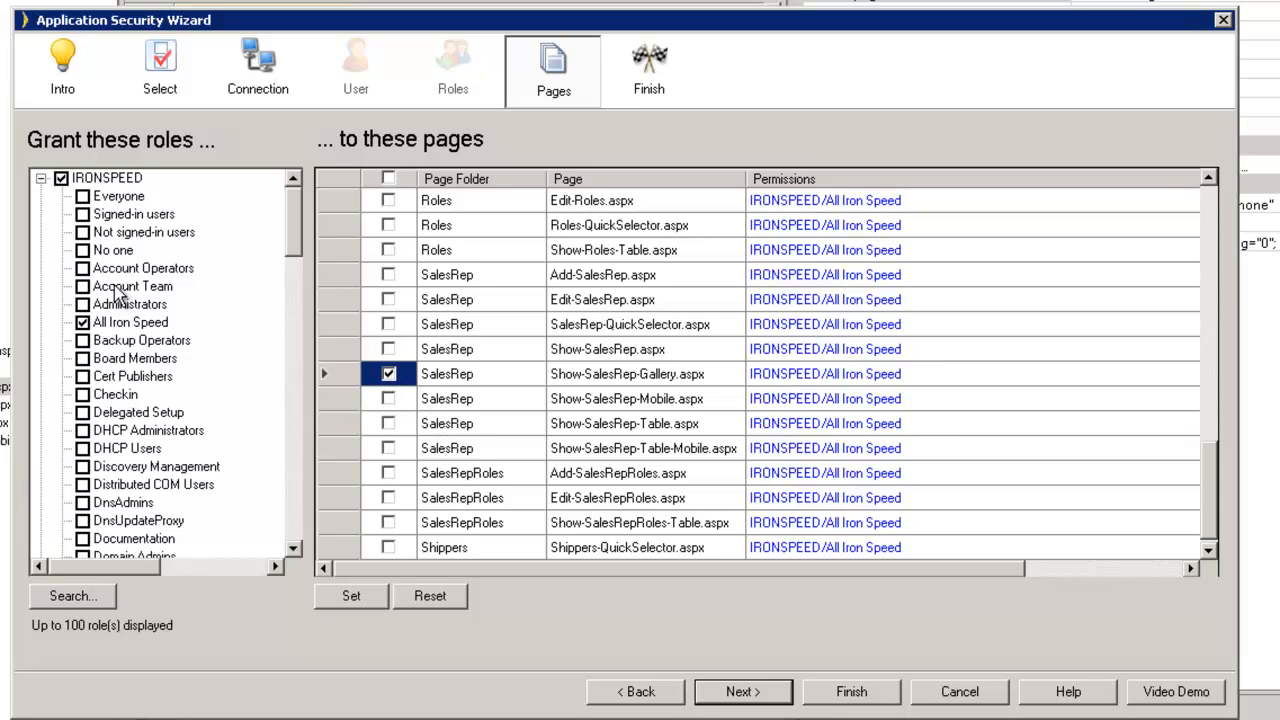
{"action": "left_click", "coordinate": [84, 321]}
{"action": "left_click", "coordinate": [358, 597]}
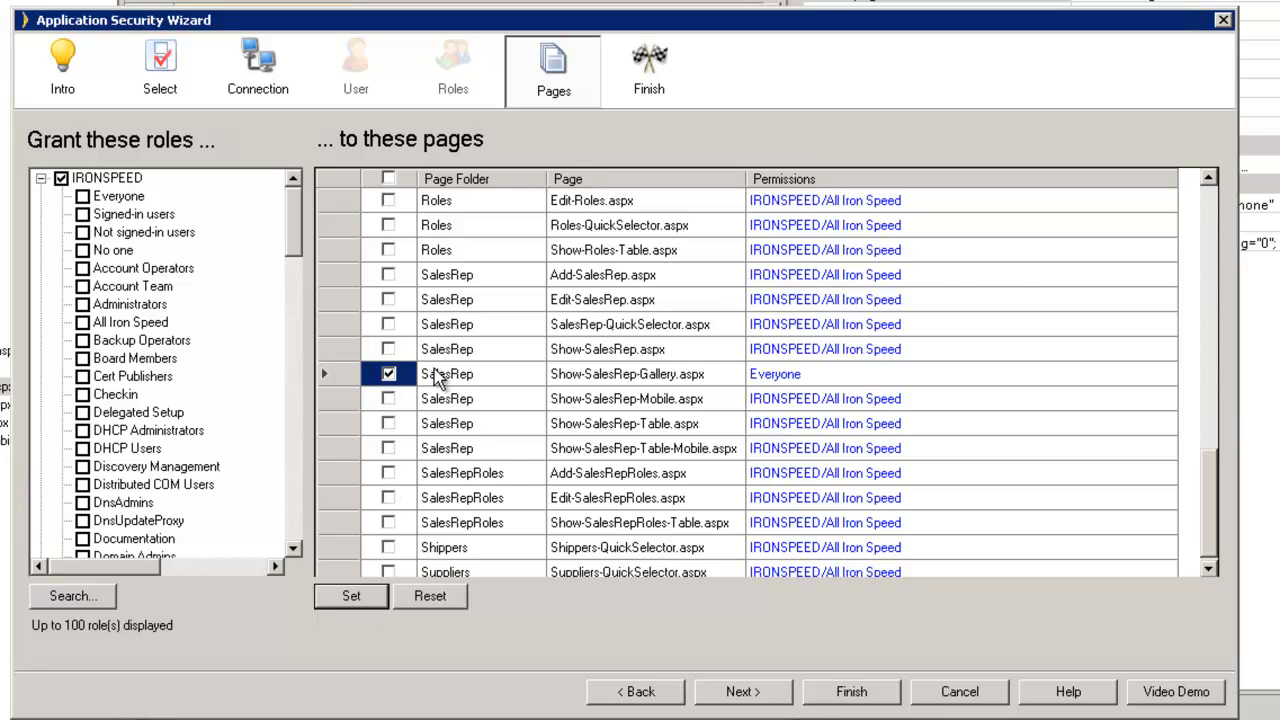
Step: Grant the IRONSPEED Administrators role to the selected gallery page and all Roles and SalesRepRoles pages, and finish the security wizard
{"action": "scroll", "coordinate": [1213, 480], "scroll_direction": "up", "scroll_amount": 2}
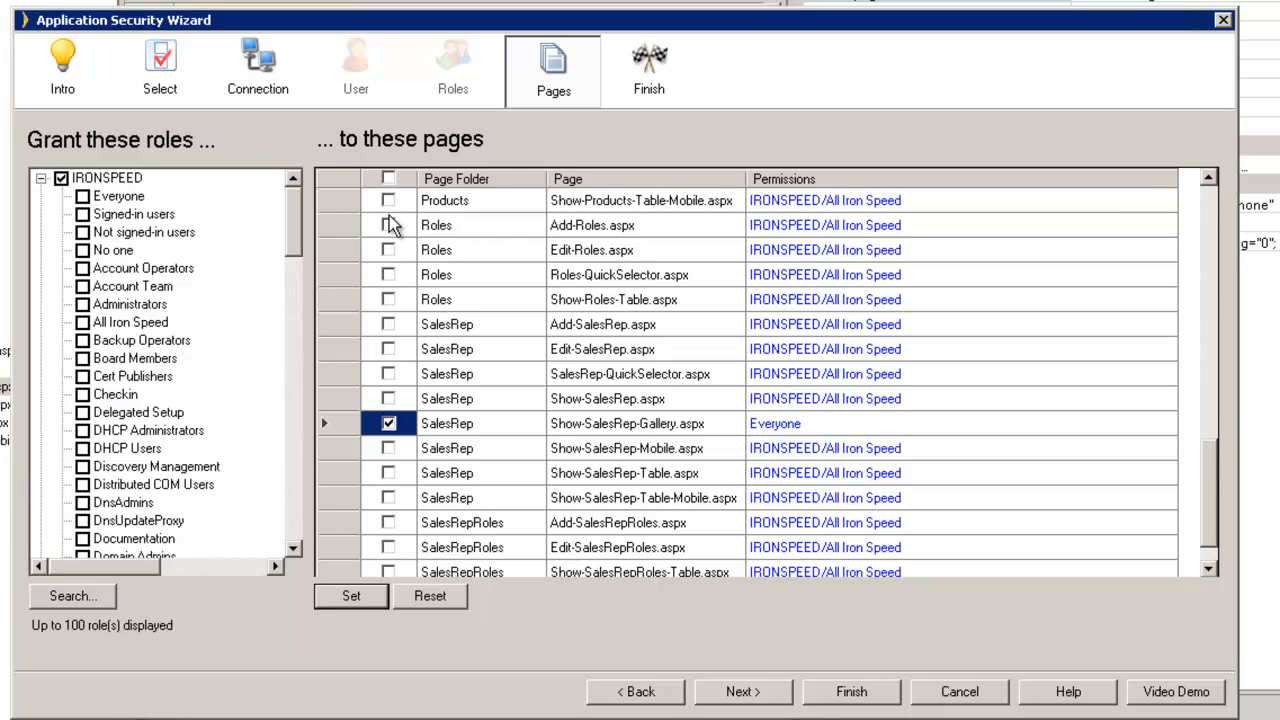
{"action": "left_click", "coordinate": [388, 225]}
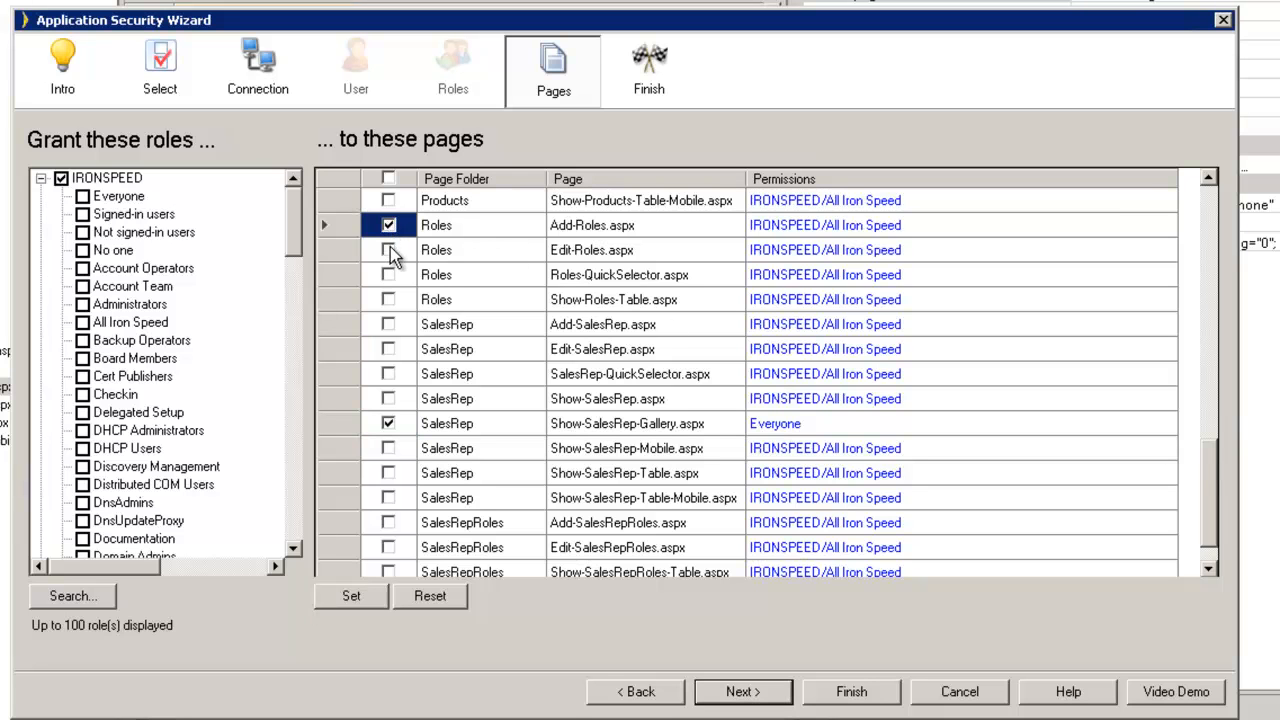
{"action": "left_click", "coordinate": [389, 249]}
{"action": "left_click", "coordinate": [390, 276]}
{"action": "left_click", "coordinate": [389, 300]}
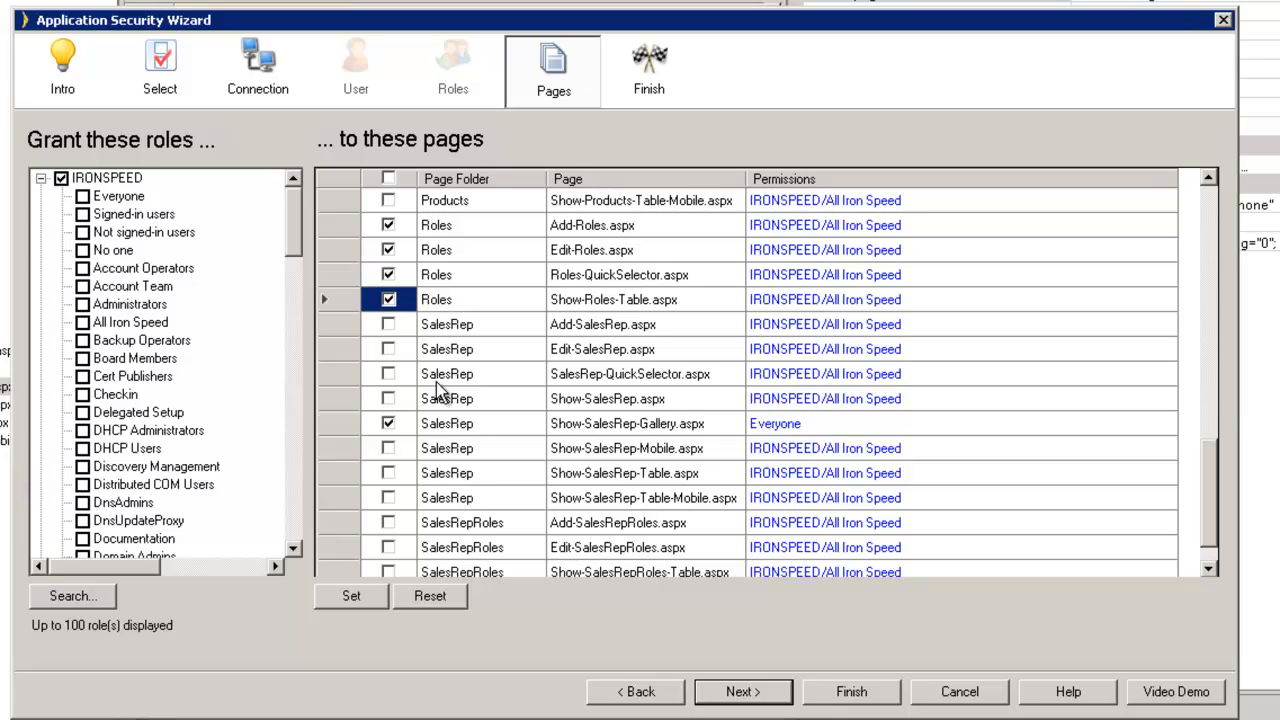
{"action": "left_click", "coordinate": [389, 523]}
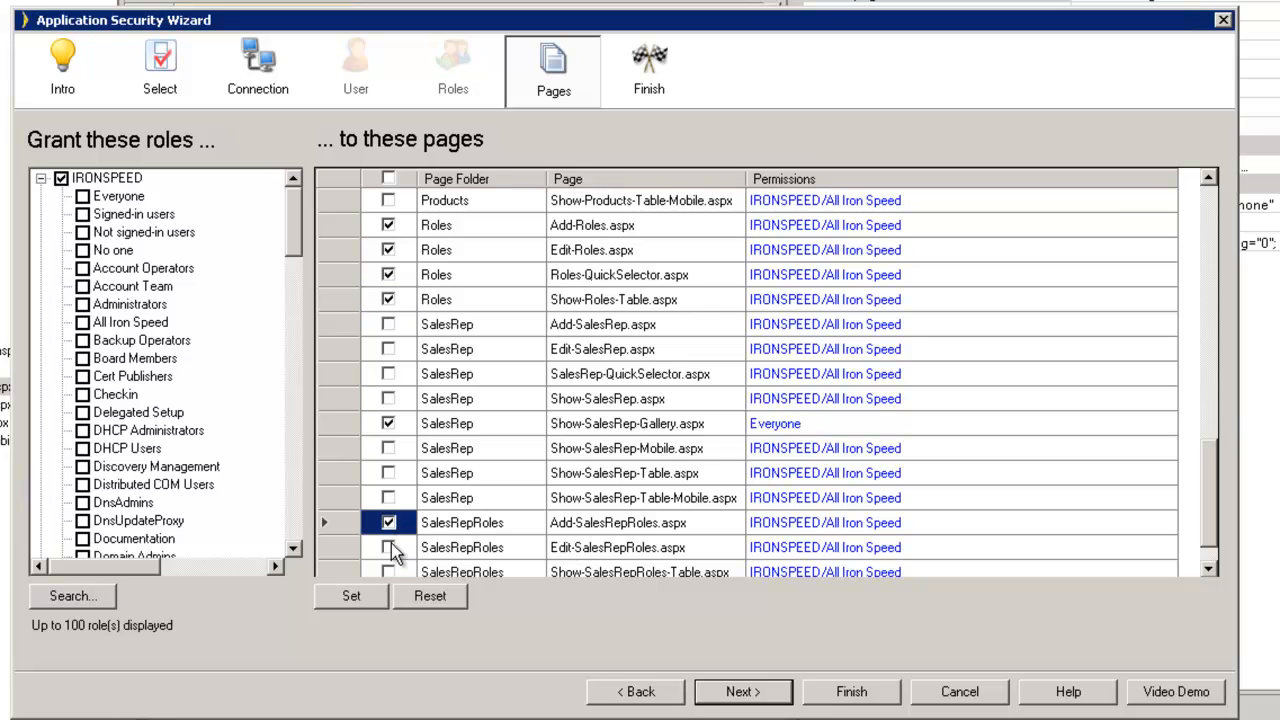
{"action": "left_click", "coordinate": [389, 570]}
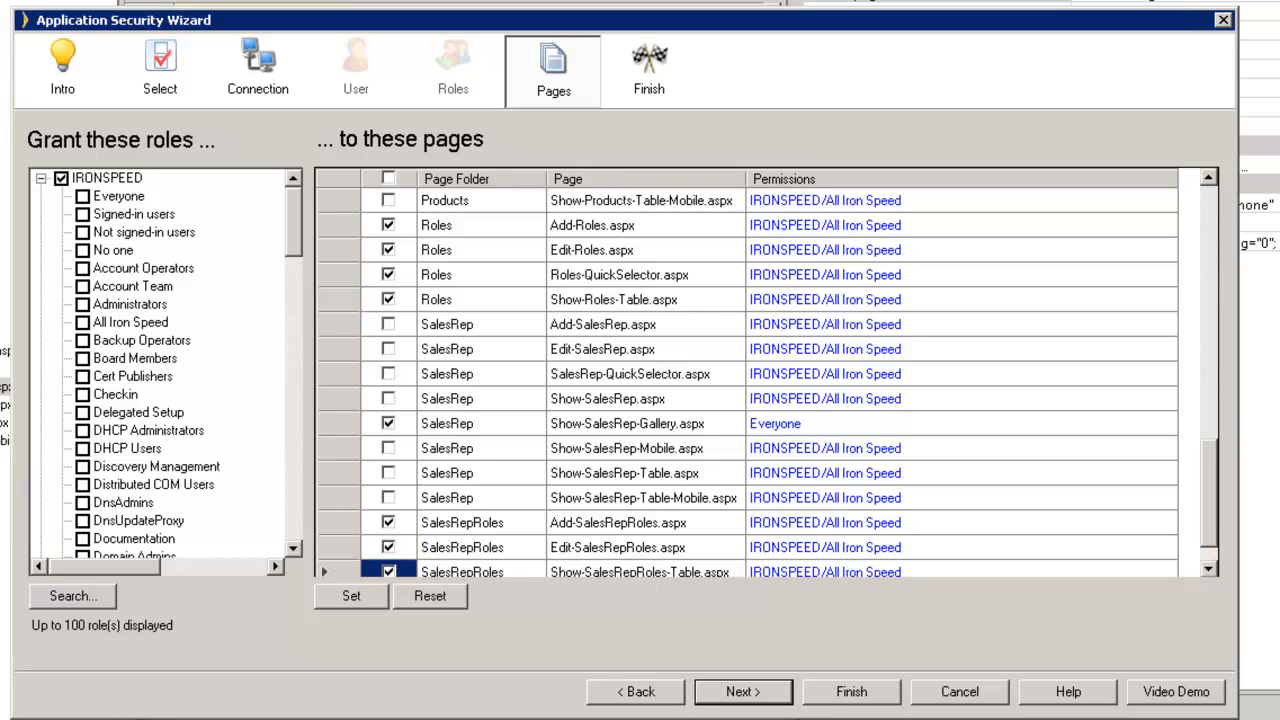
{"action": "left_click_drag", "start_coordinate": [1210, 511], "coordinate": [1209, 522]}
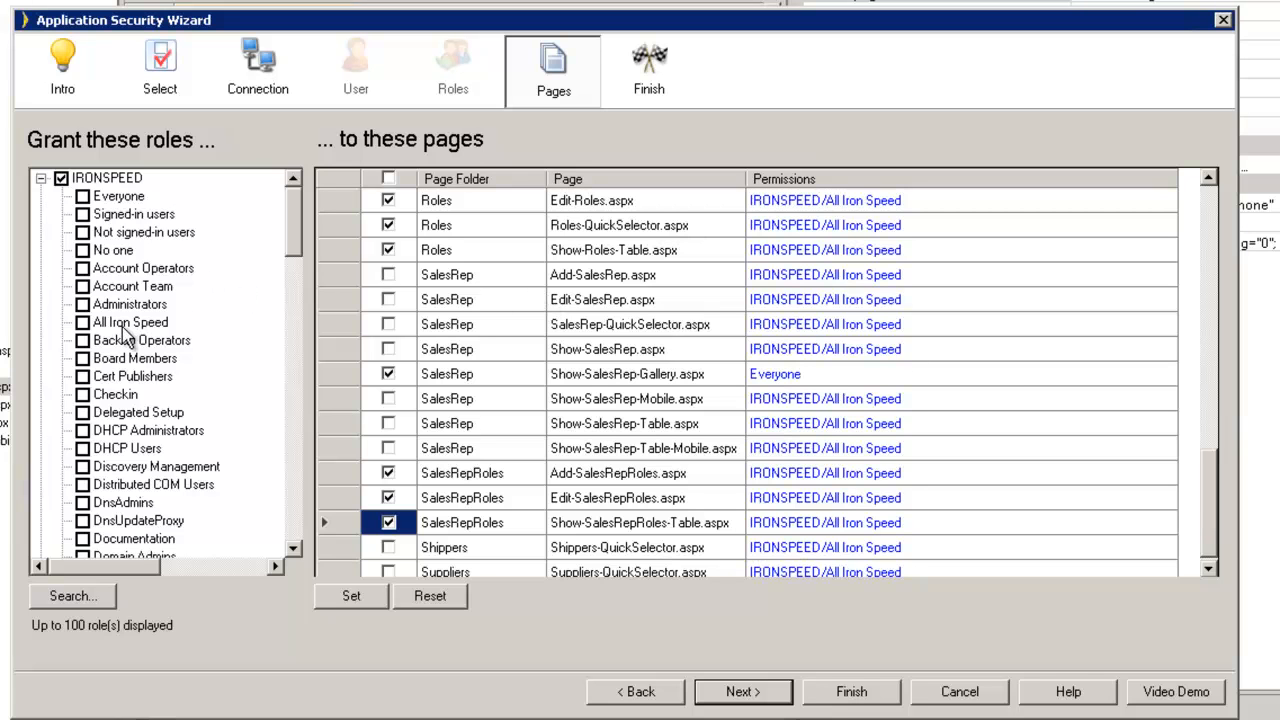
{"action": "left_click", "coordinate": [83, 304]}
{"action": "left_click", "coordinate": [370, 598]}
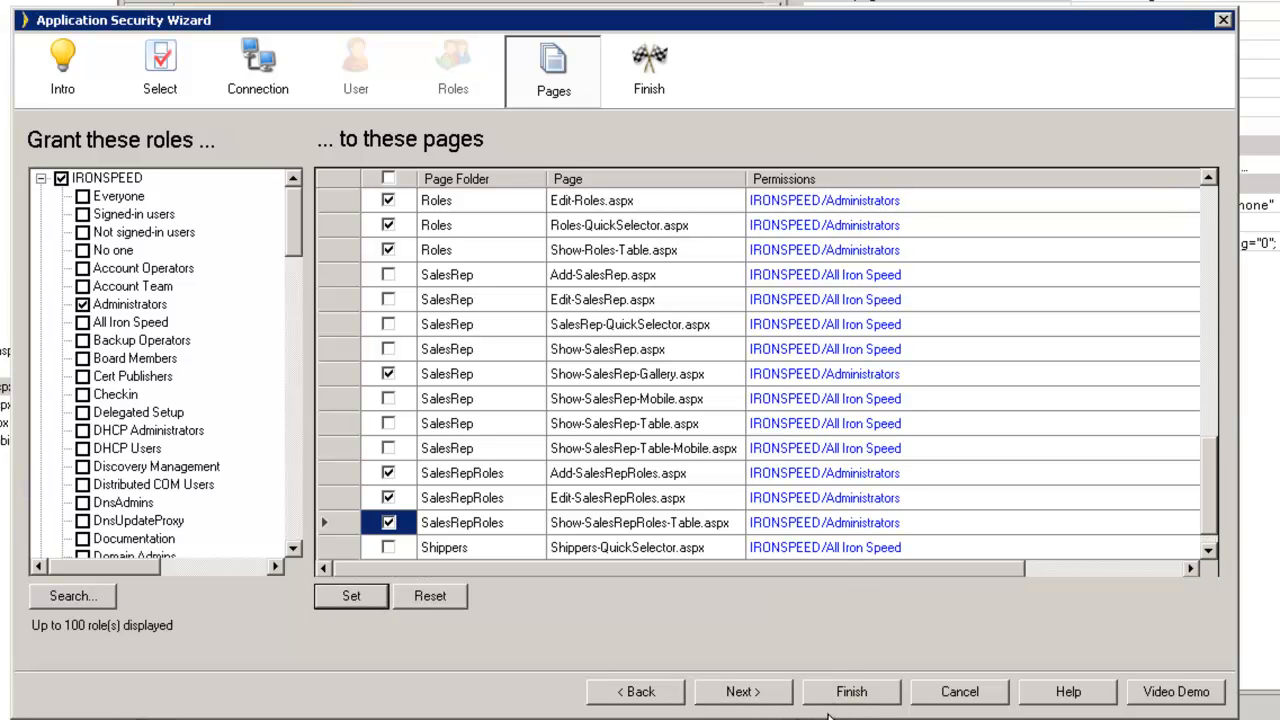
{"action": "left_click", "coordinate": [838, 692]}
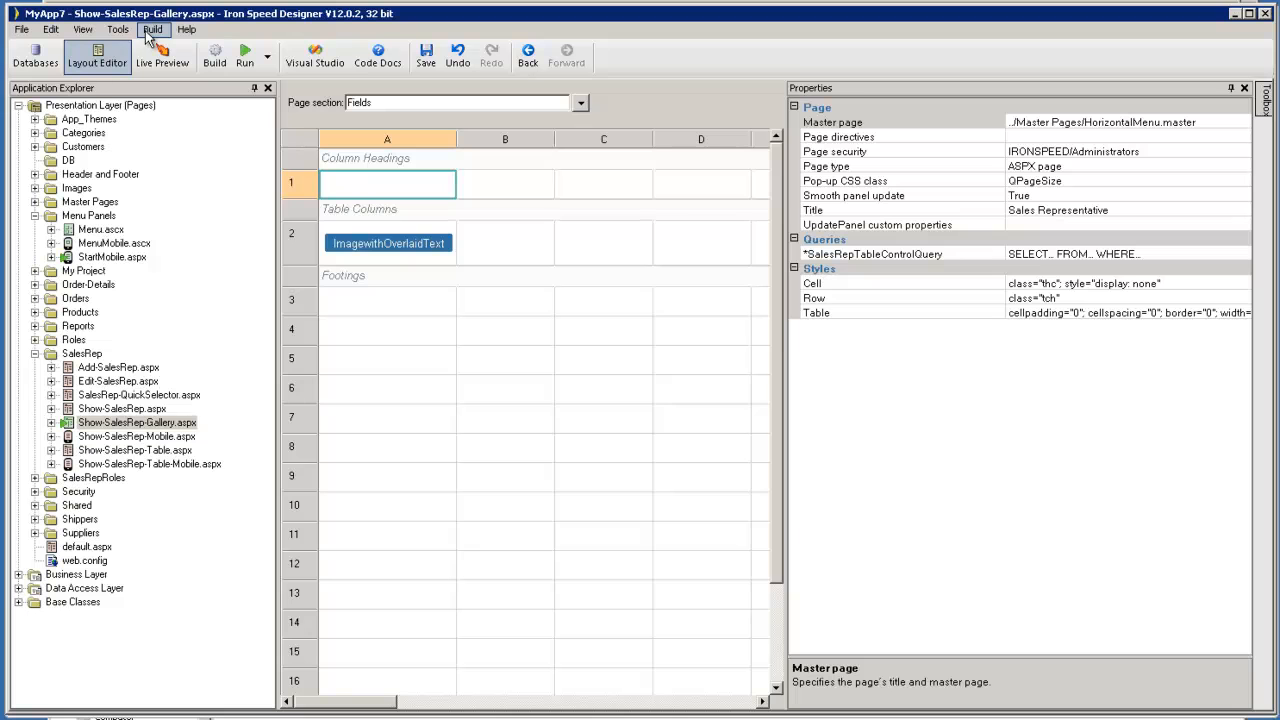
Step: Check the build and run options, and run the secured application
{"action": "left_click", "coordinate": [148, 31]}
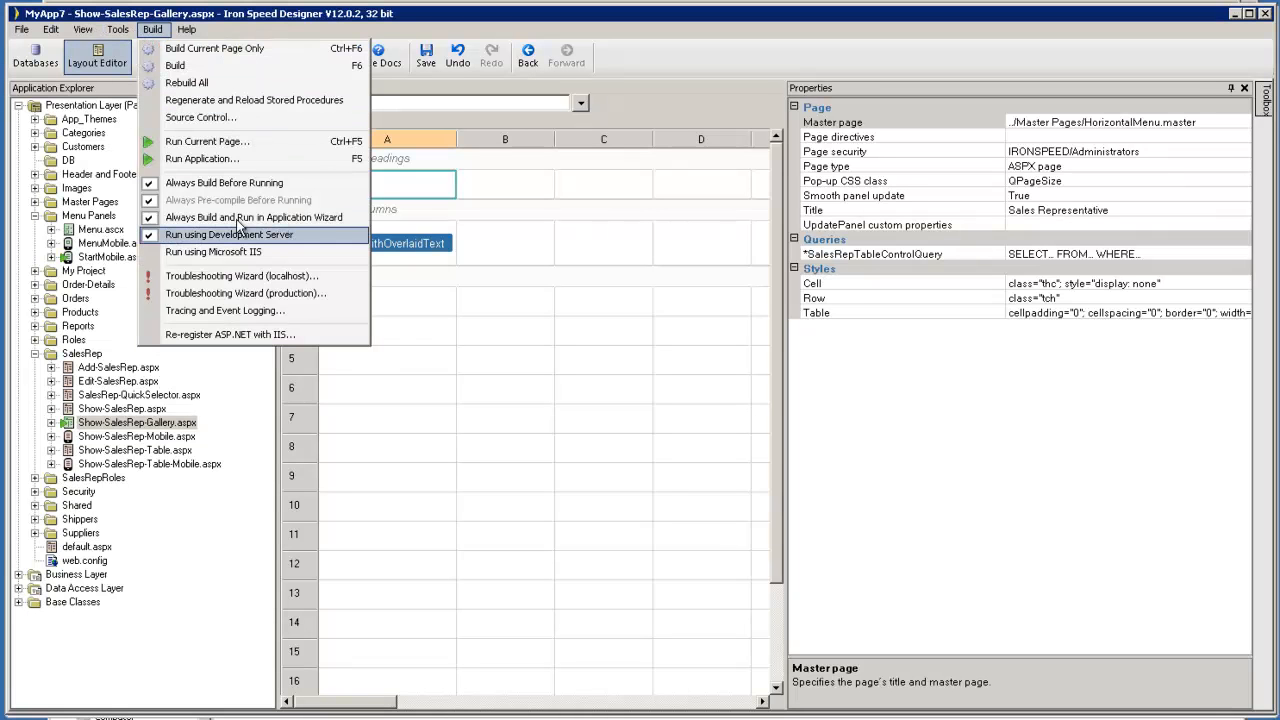
{"action": "left_click", "coordinate": [519, 20]}
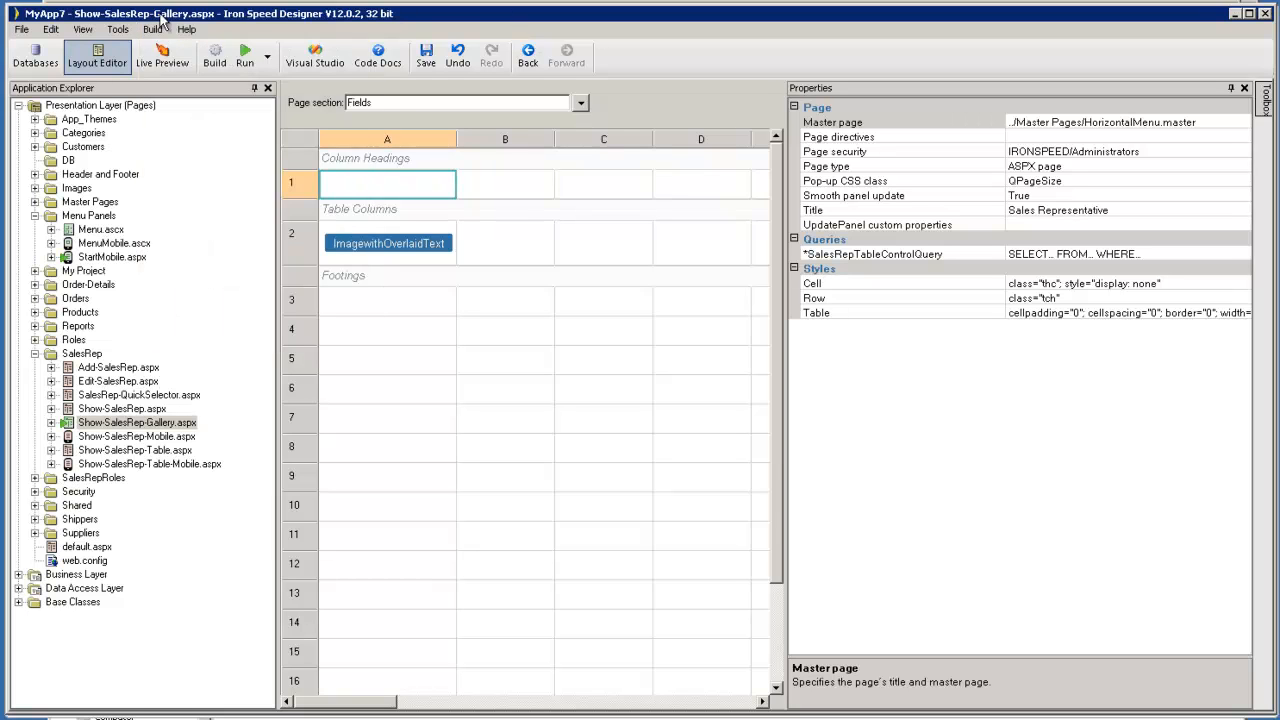
{"action": "left_click", "coordinate": [240, 55]}
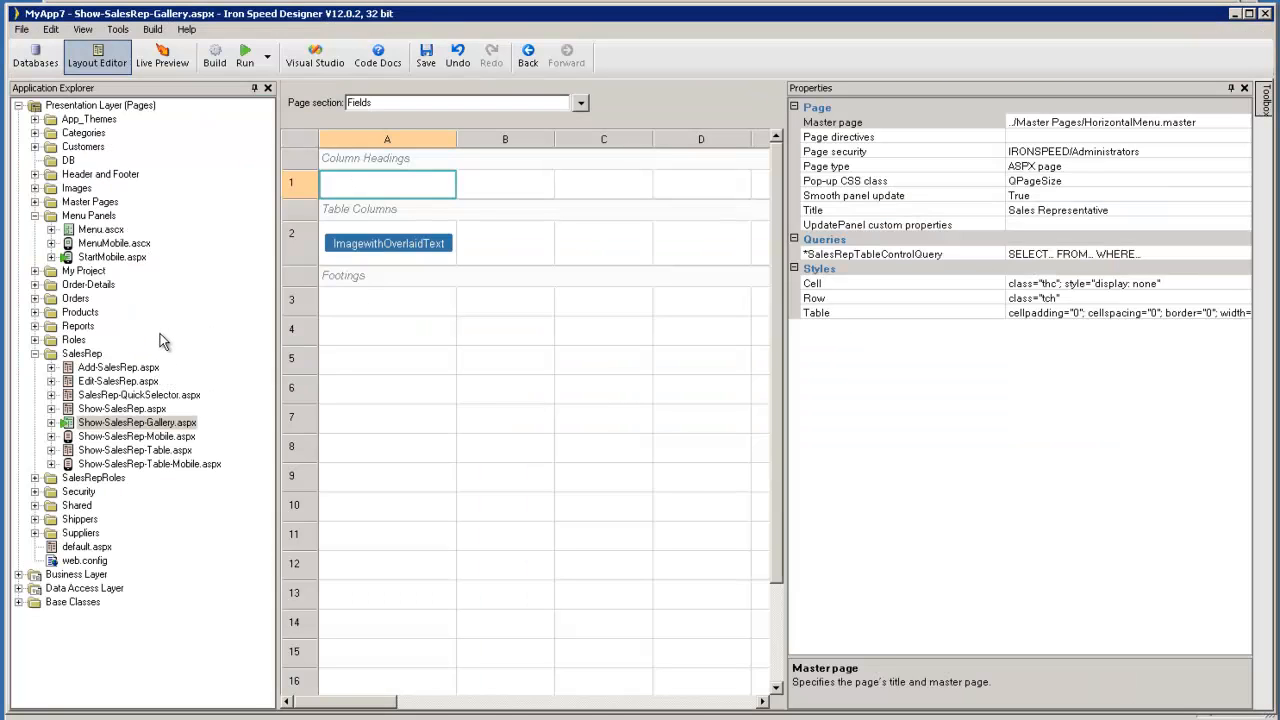
Step: Reopen the Security Wizard and advance to the page permissions, keeping the existing security type and connection string
{"action": "left_click", "coordinate": [119, 30]}
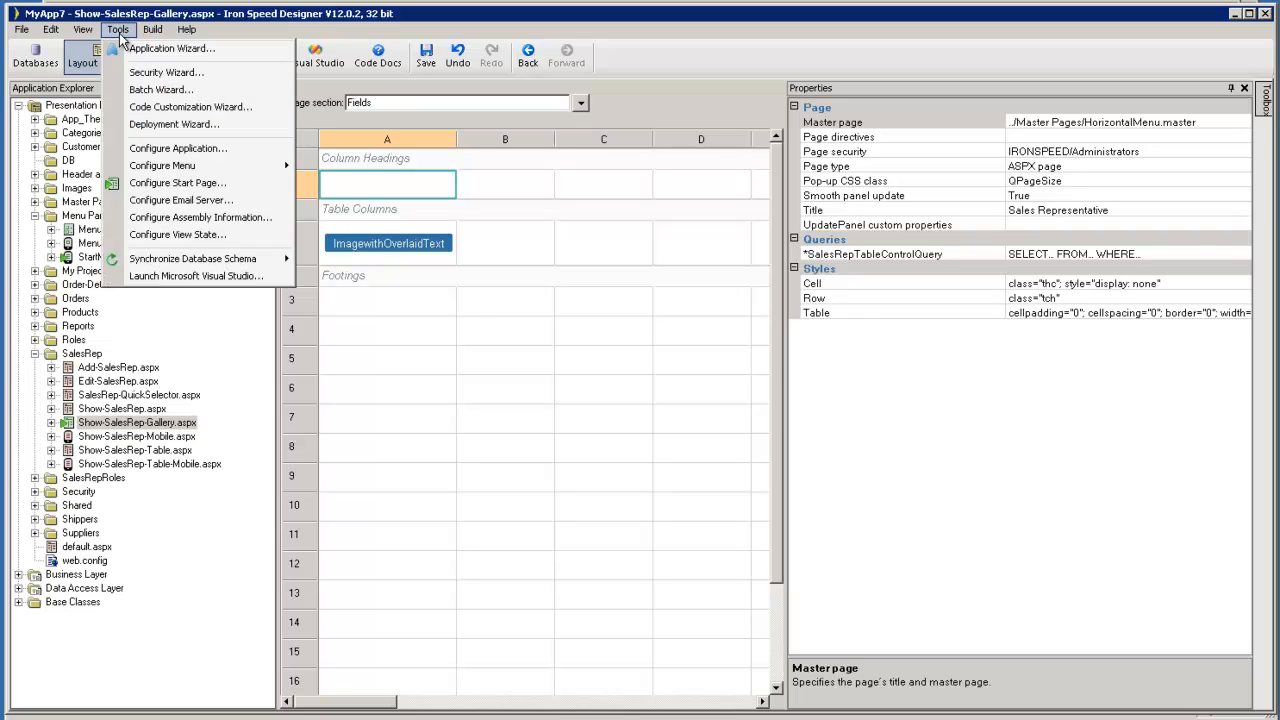
{"action": "left_click", "coordinate": [152, 74]}
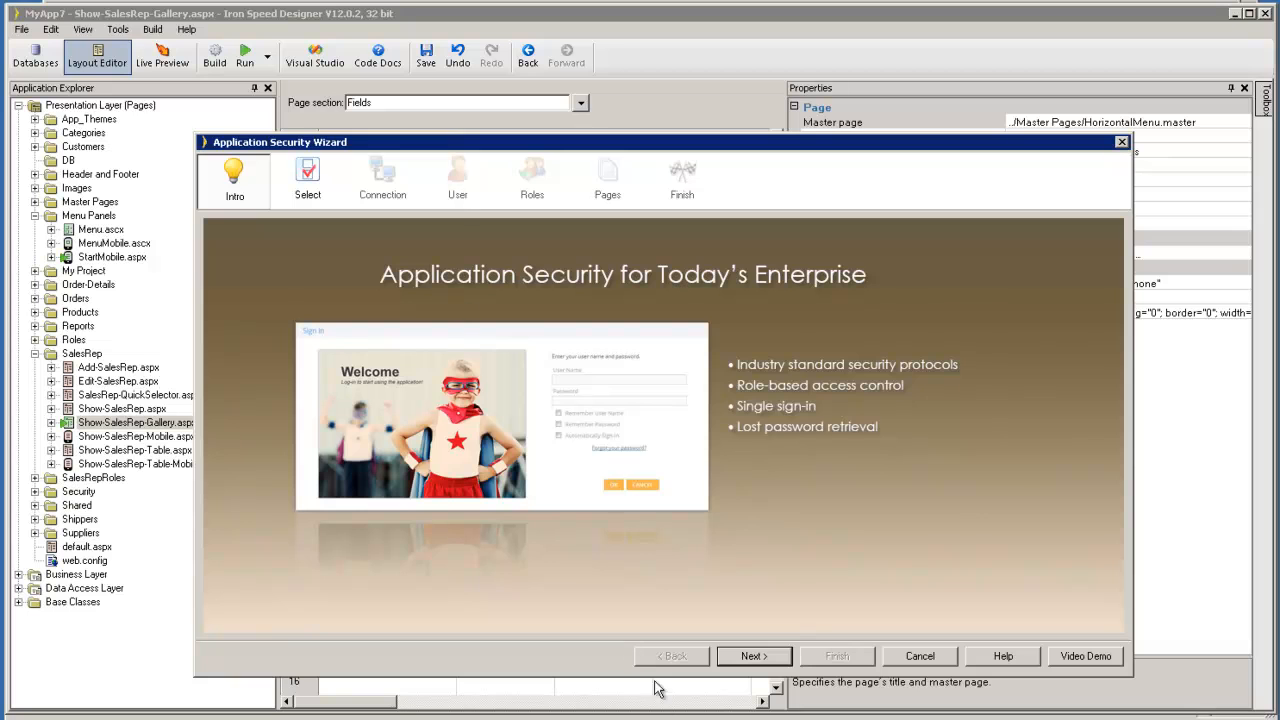
{"action": "left_click", "coordinate": [752, 656]}
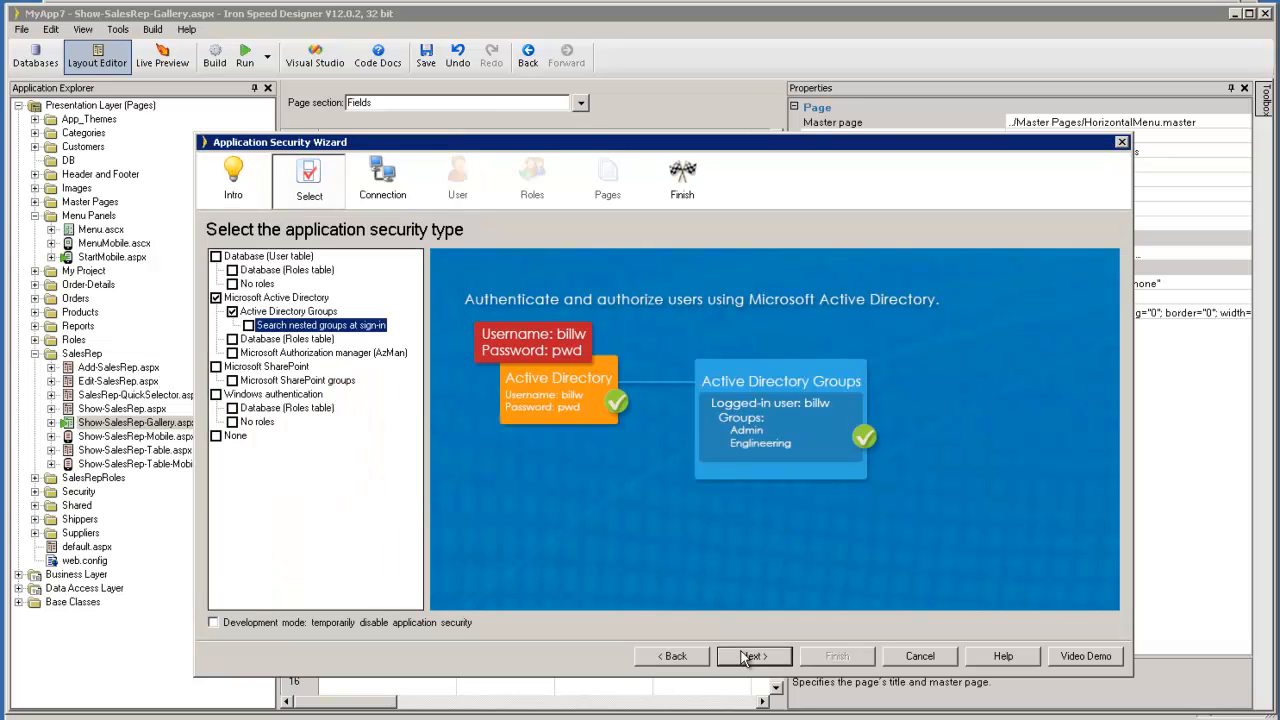
{"action": "left_click", "coordinate": [752, 656]}
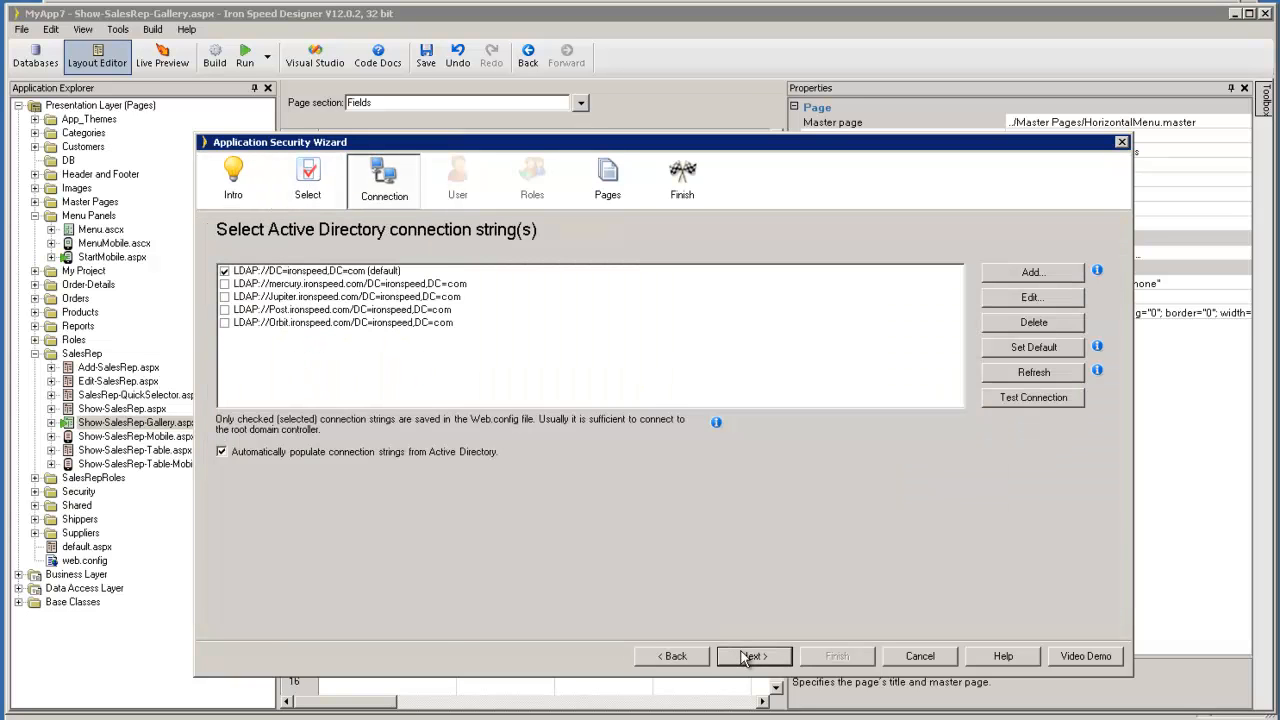
{"action": "left_click", "coordinate": [745, 657]}
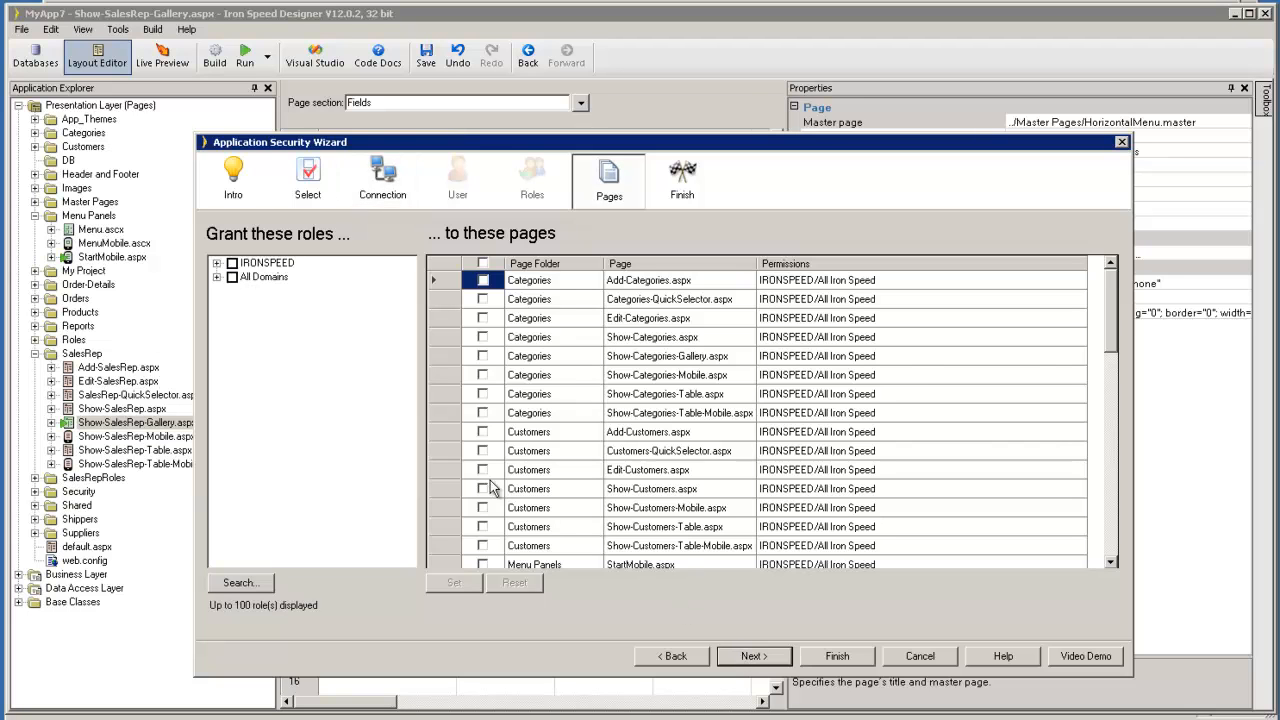
Step: Set the permission of Show-SalesRep-Gallery.aspx to Everyone by applying no roles, and finish the security wizard
{"action": "left_click_drag", "start_coordinate": [1115, 373], "coordinate": [1111, 498]}
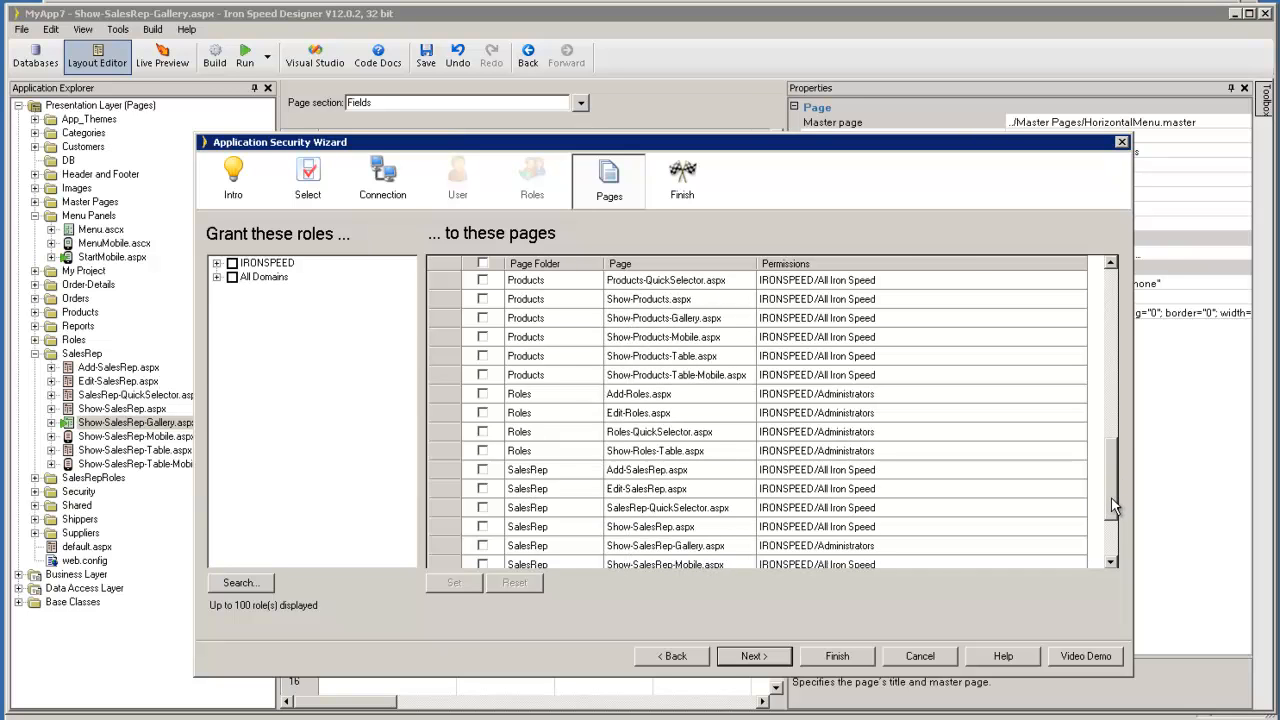
{"action": "left_click", "coordinate": [598, 547]}
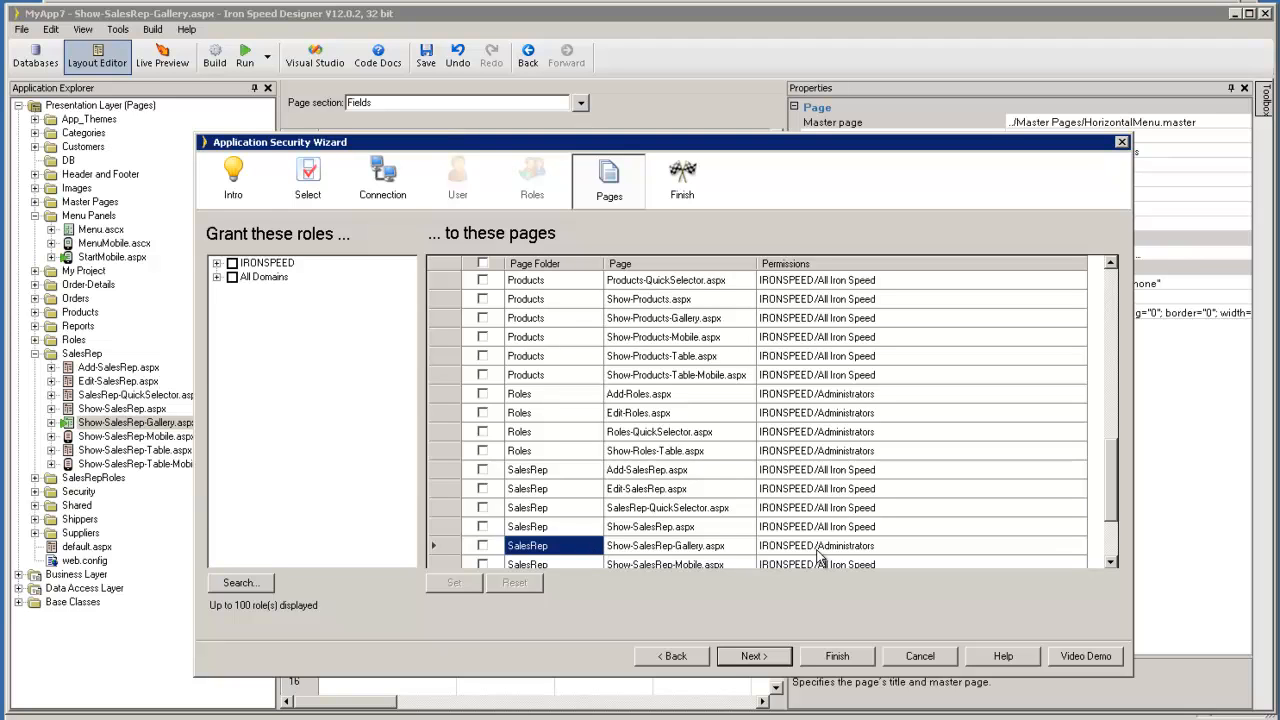
{"action": "left_click", "coordinate": [483, 546]}
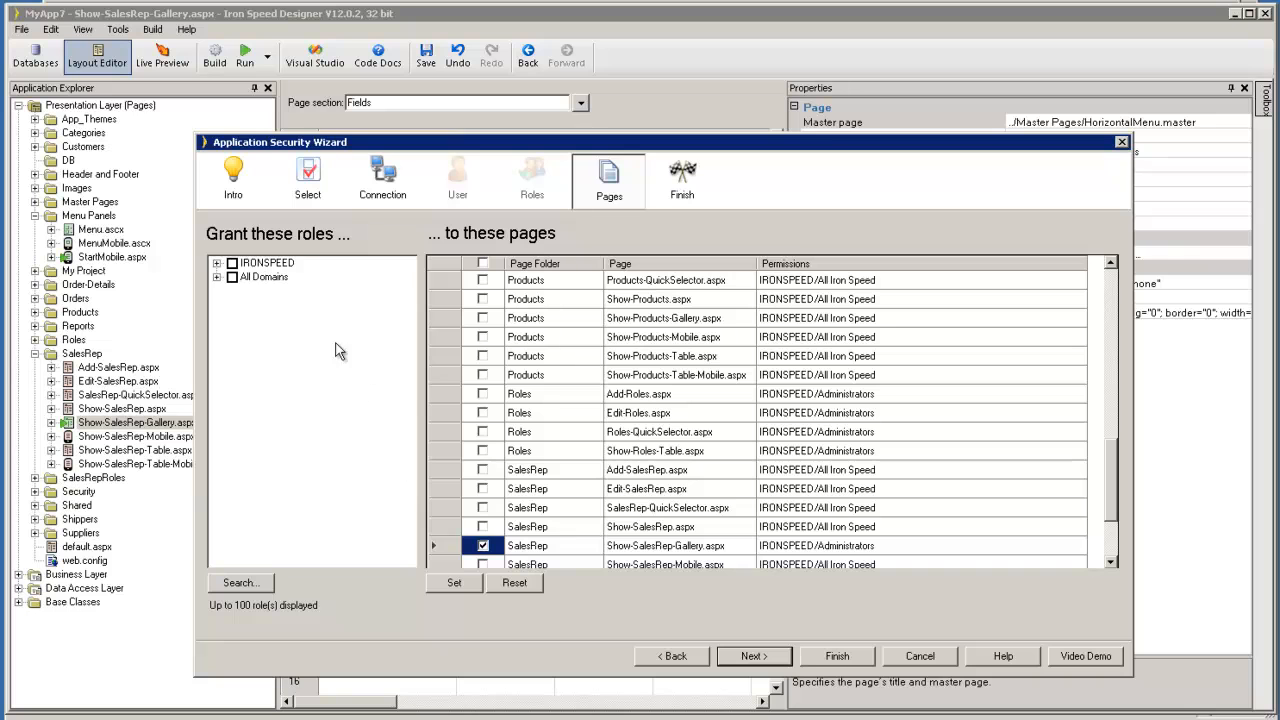
{"action": "left_click", "coordinate": [216, 264]}
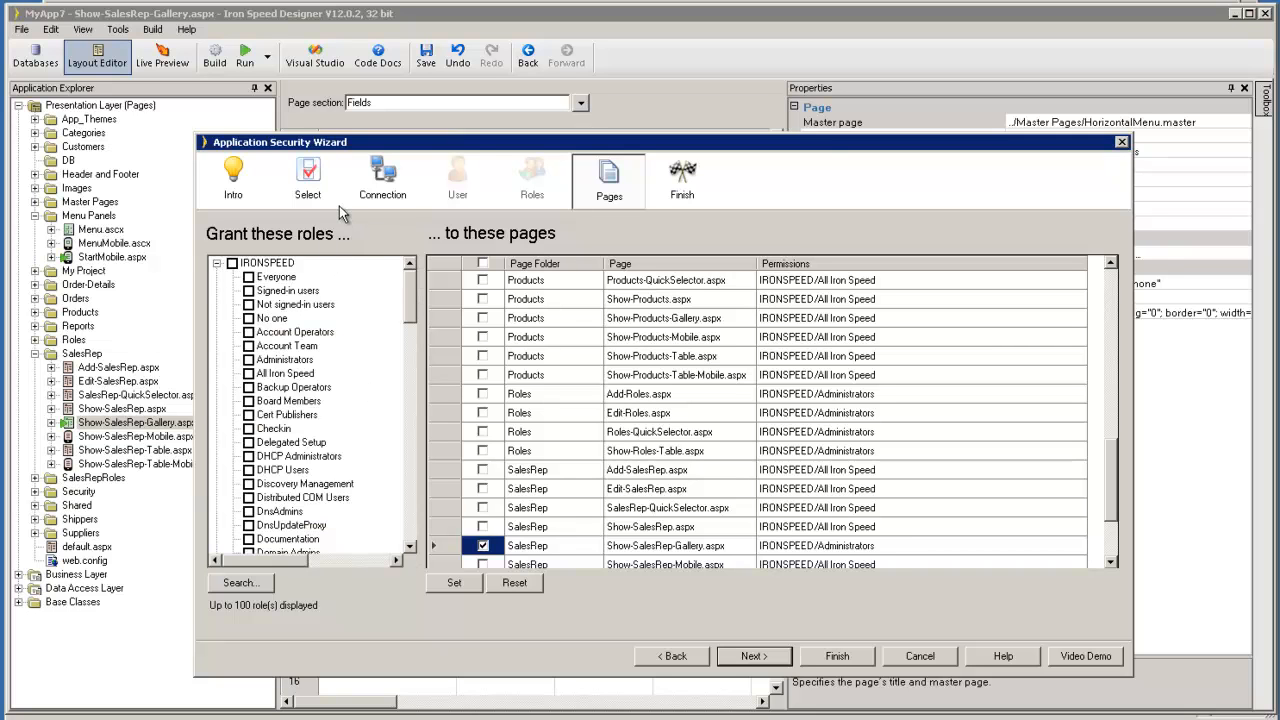
{"action": "left_click", "coordinate": [453, 583]}
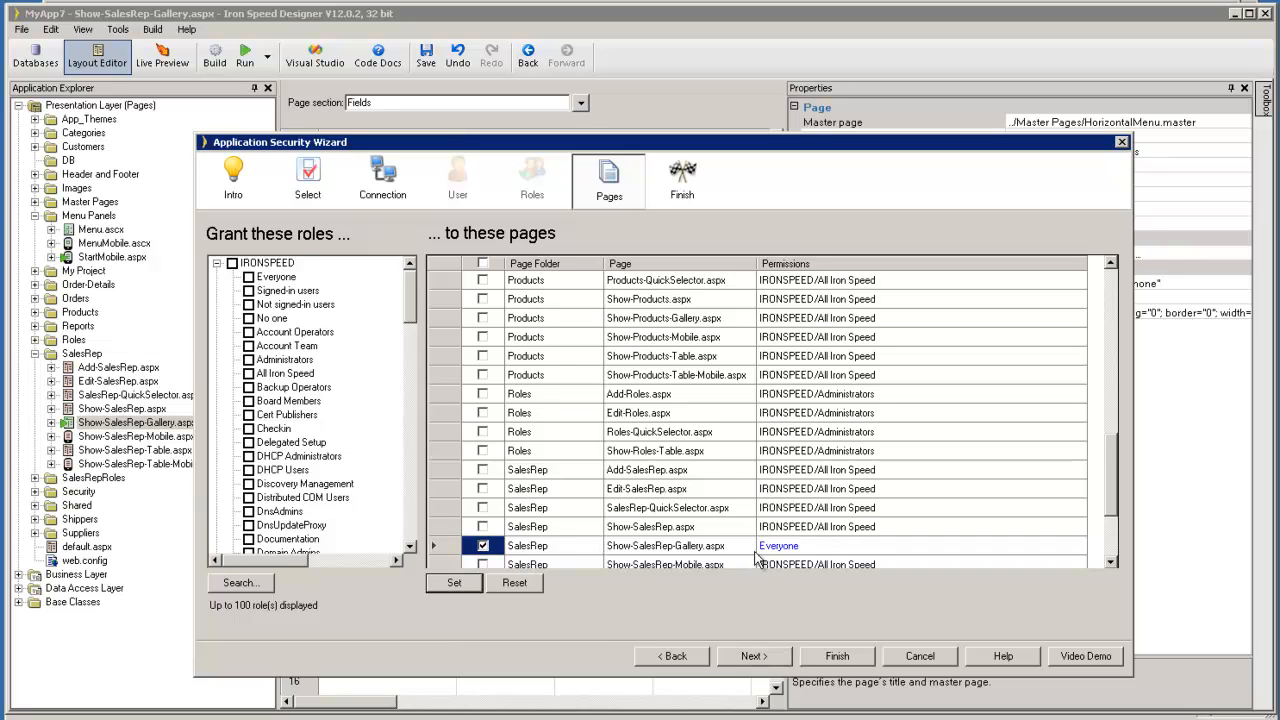
{"action": "left_click", "coordinate": [836, 656]}
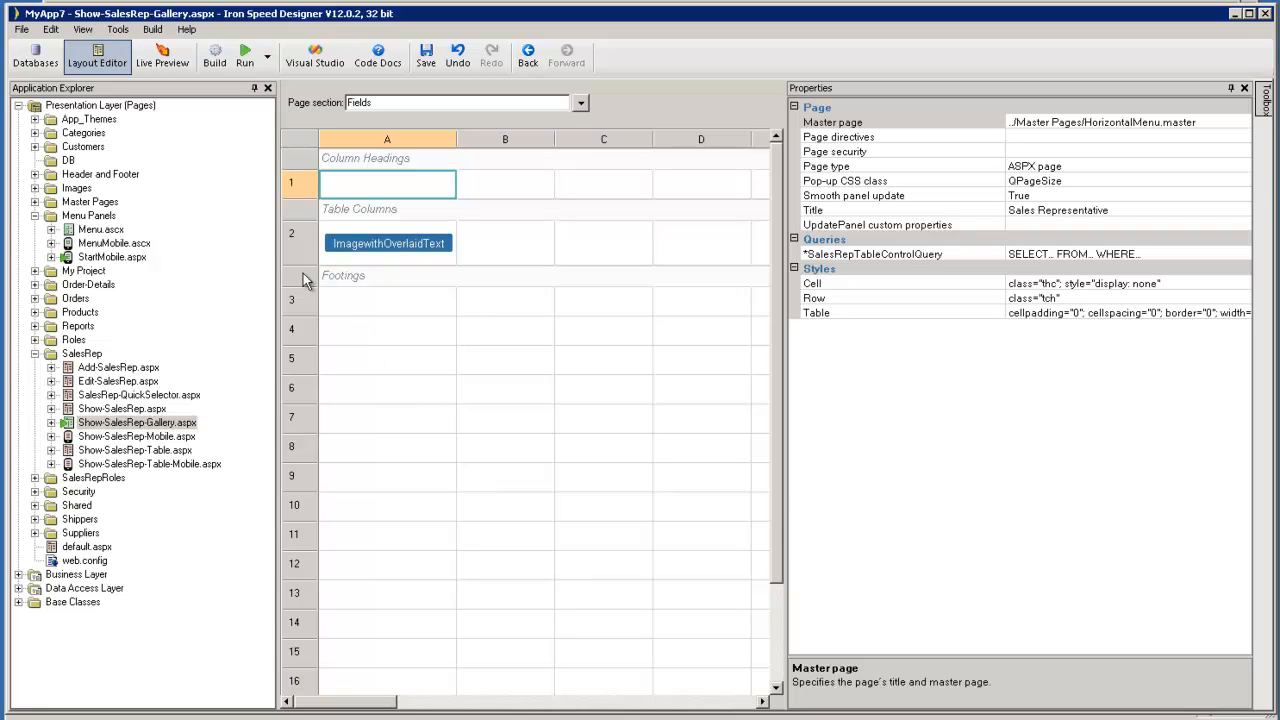
Step: Review the build settings and run the application again with the updated gallery page permission
{"action": "left_click", "coordinate": [151, 31]}
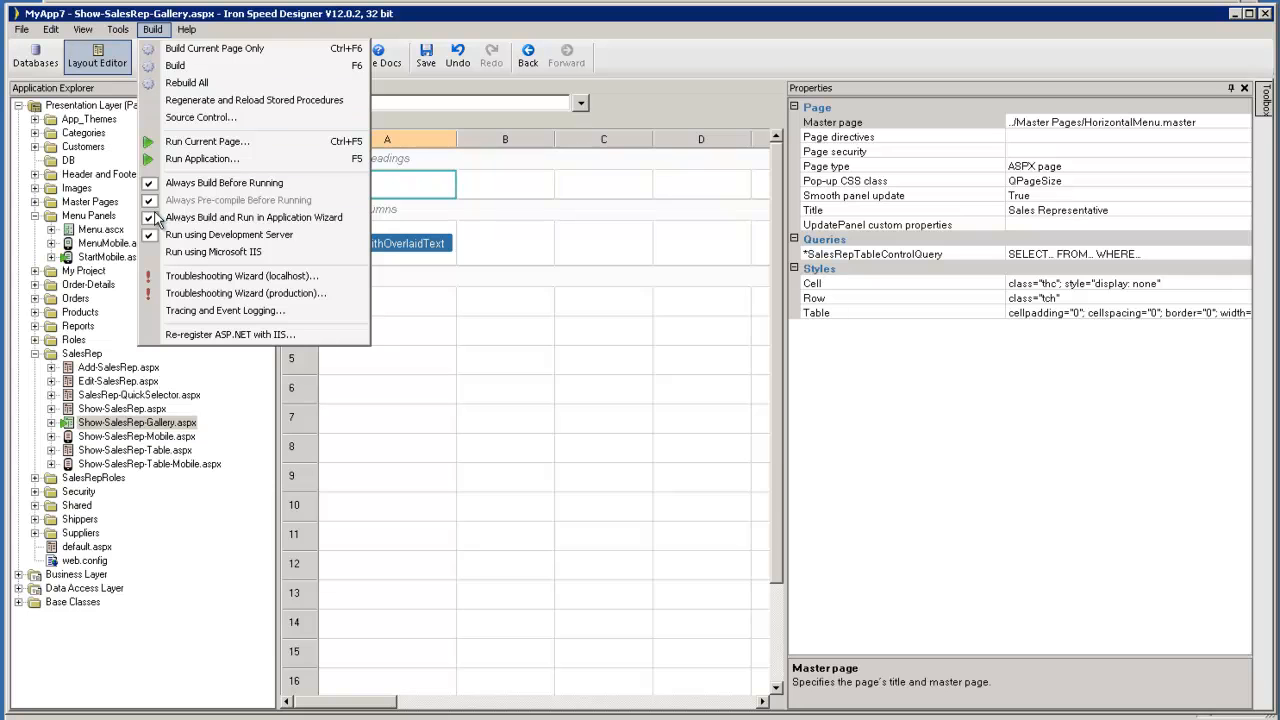
{"action": "left_click", "coordinate": [441, 29]}
{"action": "left_click", "coordinate": [246, 58]}
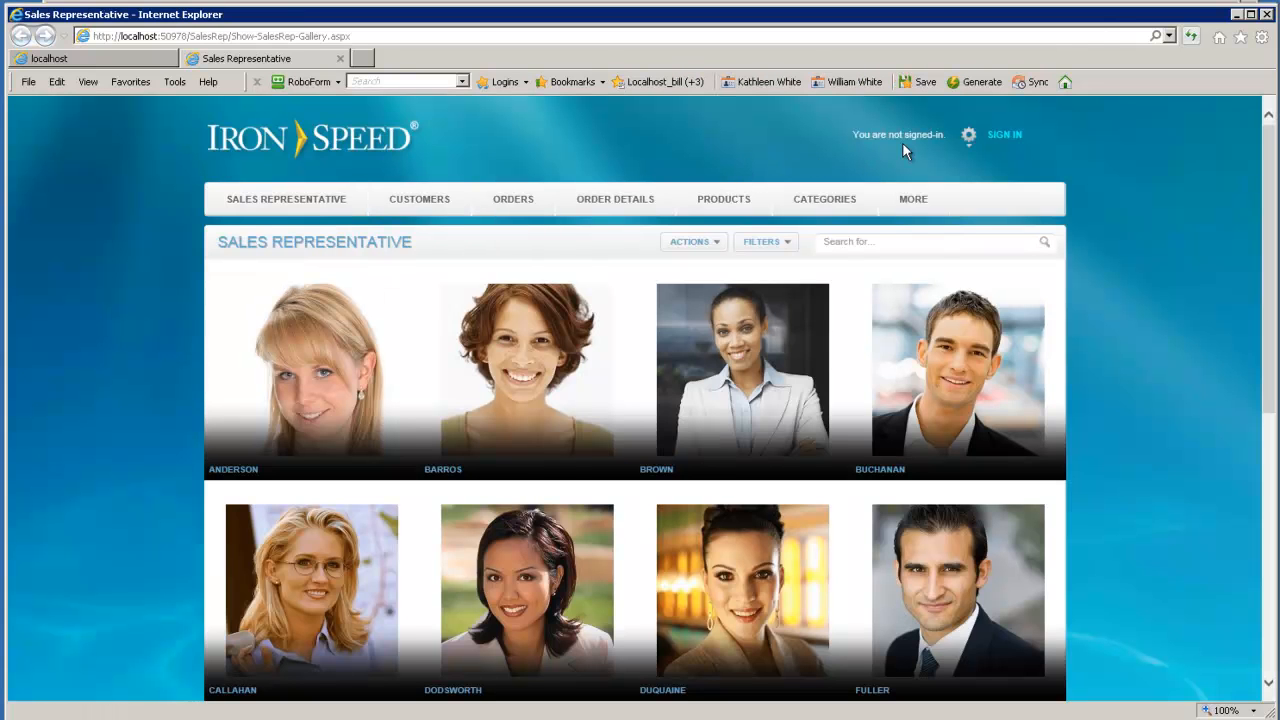
Step: Test page access by opening the Orders page, signing out, and requesting Orders again while signed out
{"action": "scroll", "coordinate": [520, 205], "scroll_direction": "down", "scroll_amount": 1}
{"action": "left_click", "coordinate": [520, 205]}
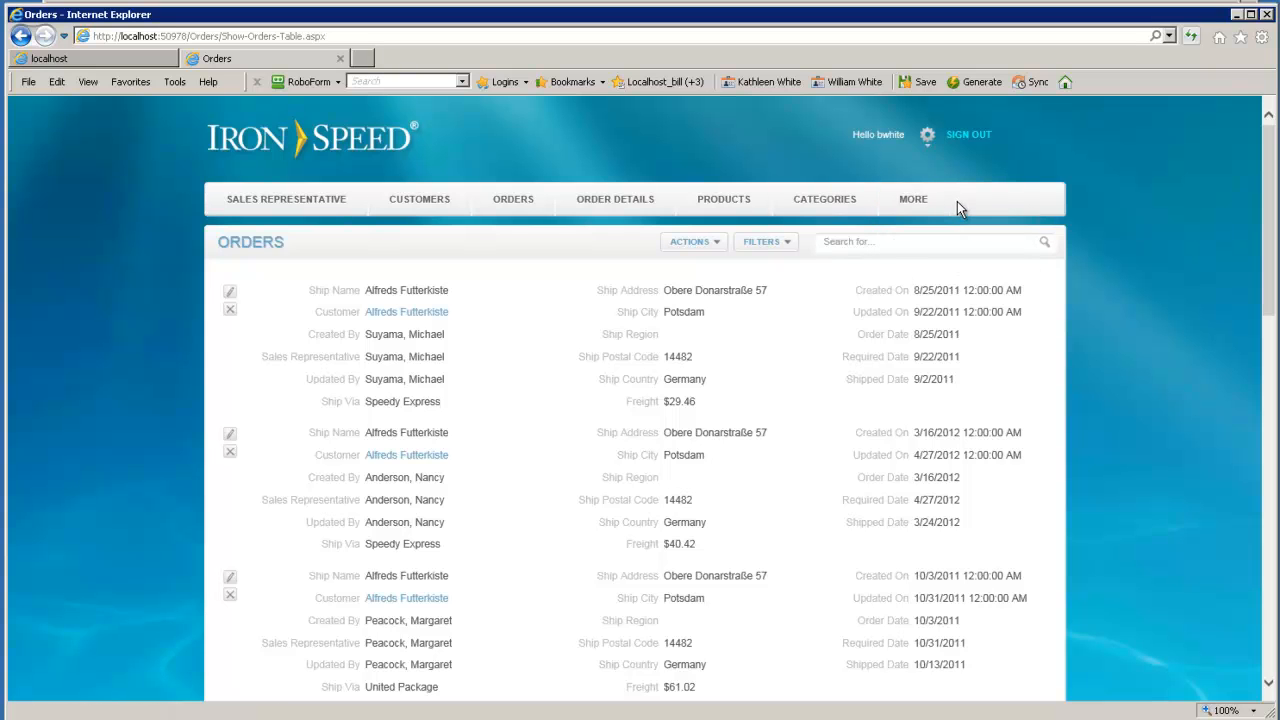
{"action": "left_click", "coordinate": [960, 145]}
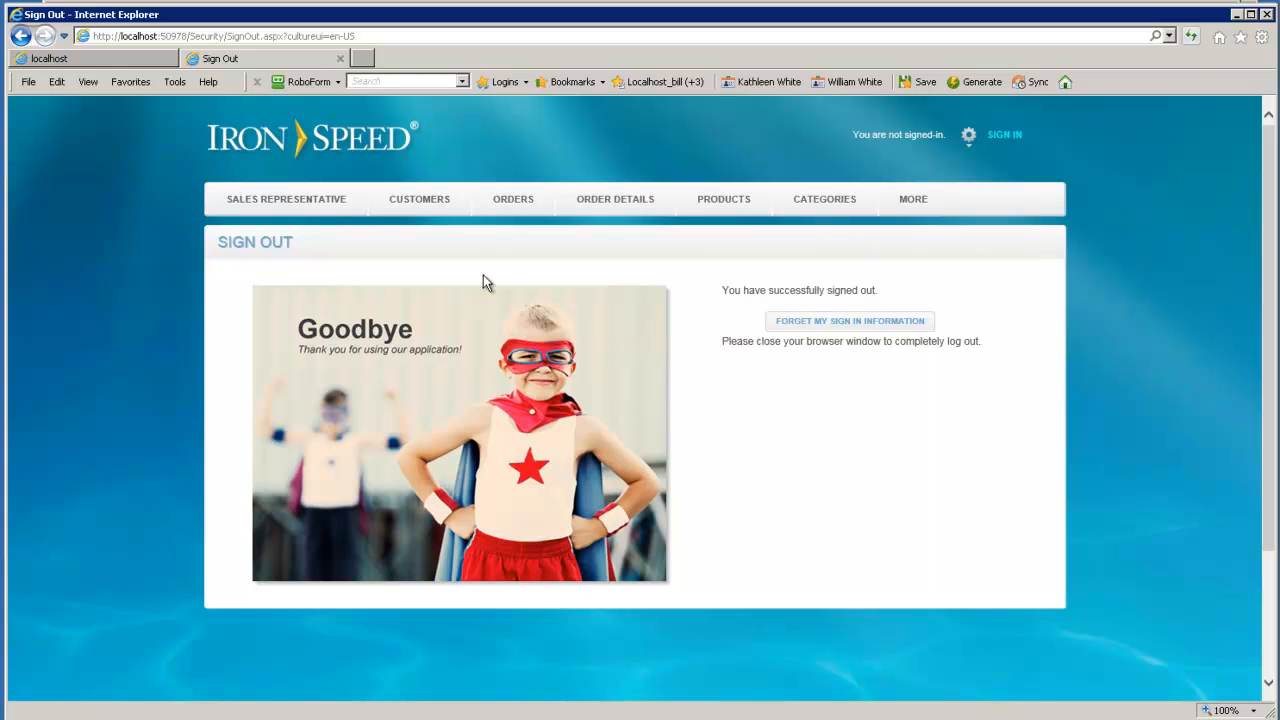
{"action": "left_click", "coordinate": [510, 200]}
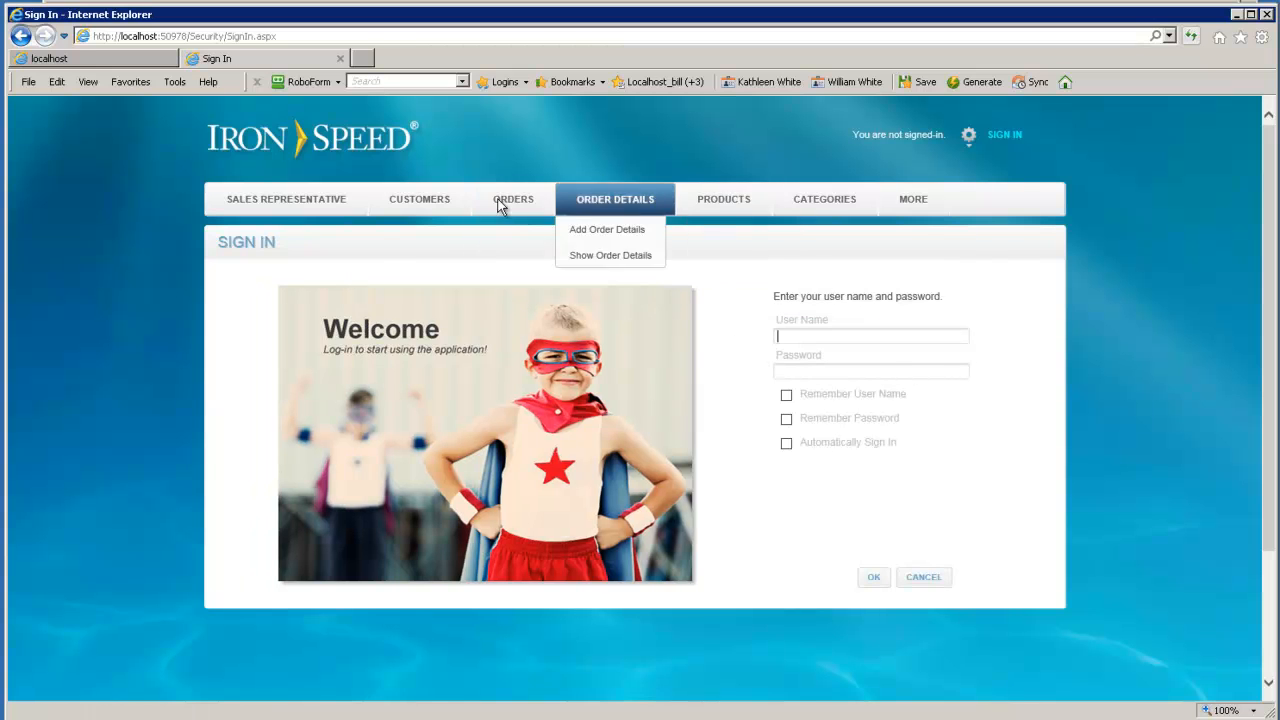
Step: Open the Sales Representative gallery while signed out to check that it is publicly accessible
{"action": "mouse_move", "coordinate": [318, 201]}
{"action": "left_click", "coordinate": [290, 280]}
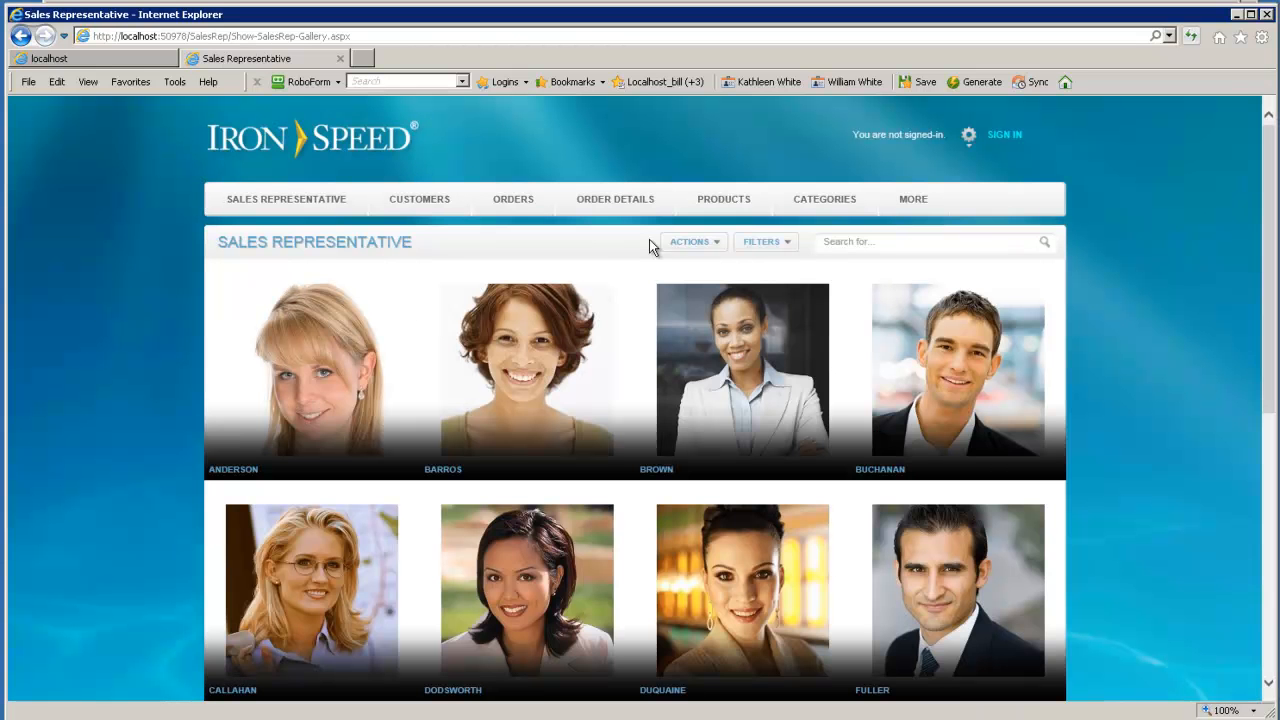
{"action": "mouse_move", "coordinate": [706, 212]}
{"action": "scroll", "coordinate": [709, 208], "scroll_direction": "down", "scroll_amount": 1}
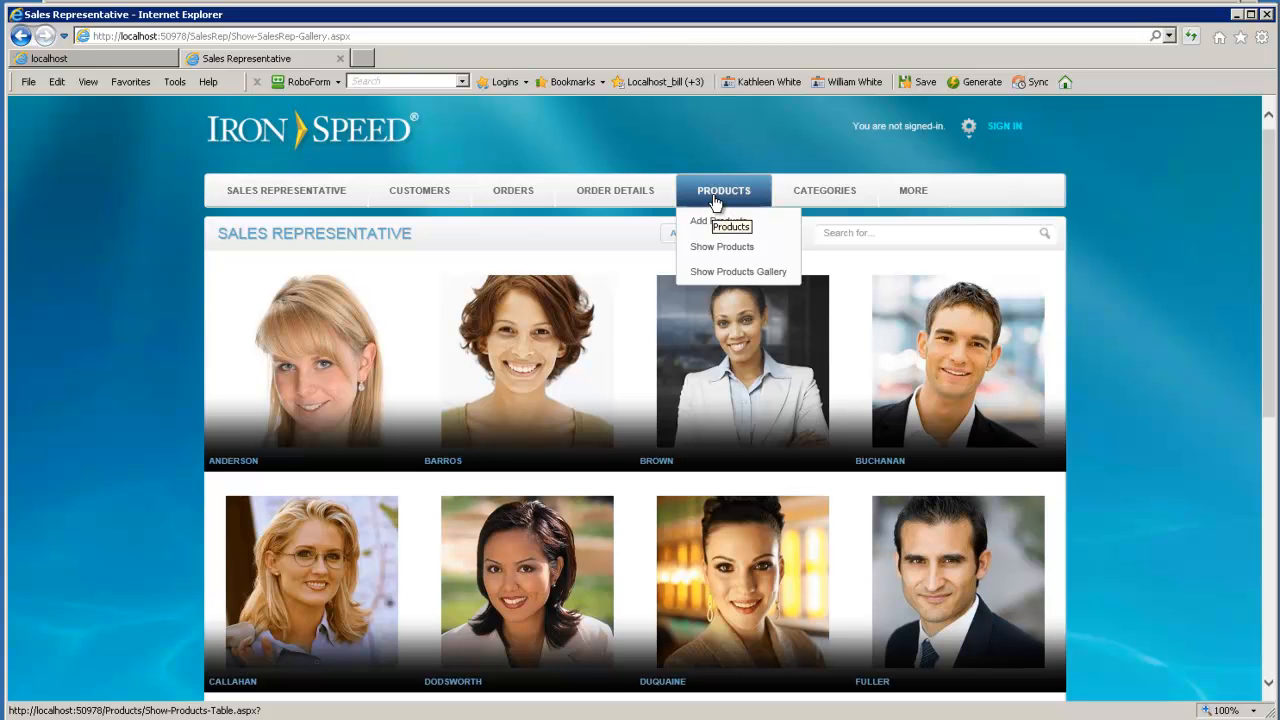
Step: Request the Products page while signed out, and sign in with the Automatically Sign In option enabled
{"action": "left_click", "coordinate": [715, 203]}
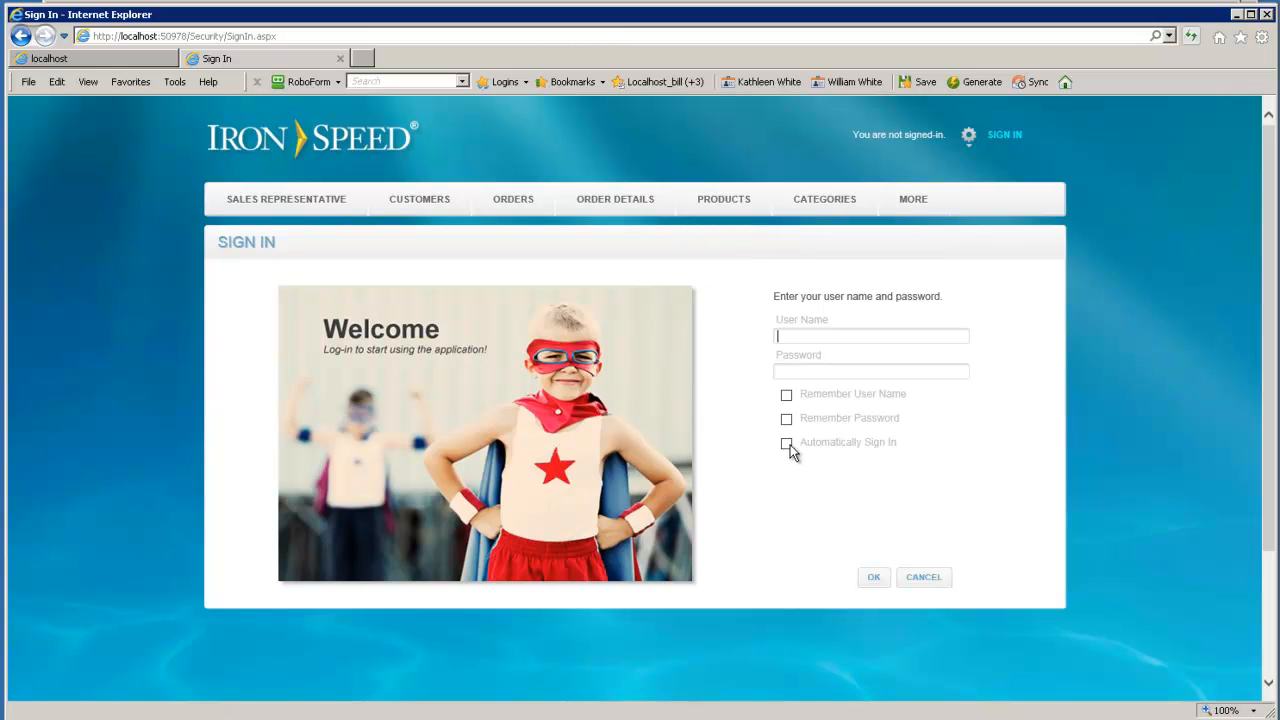
{"action": "left_click", "coordinate": [787, 446]}
{"action": "left_click", "coordinate": [1003, 138]}
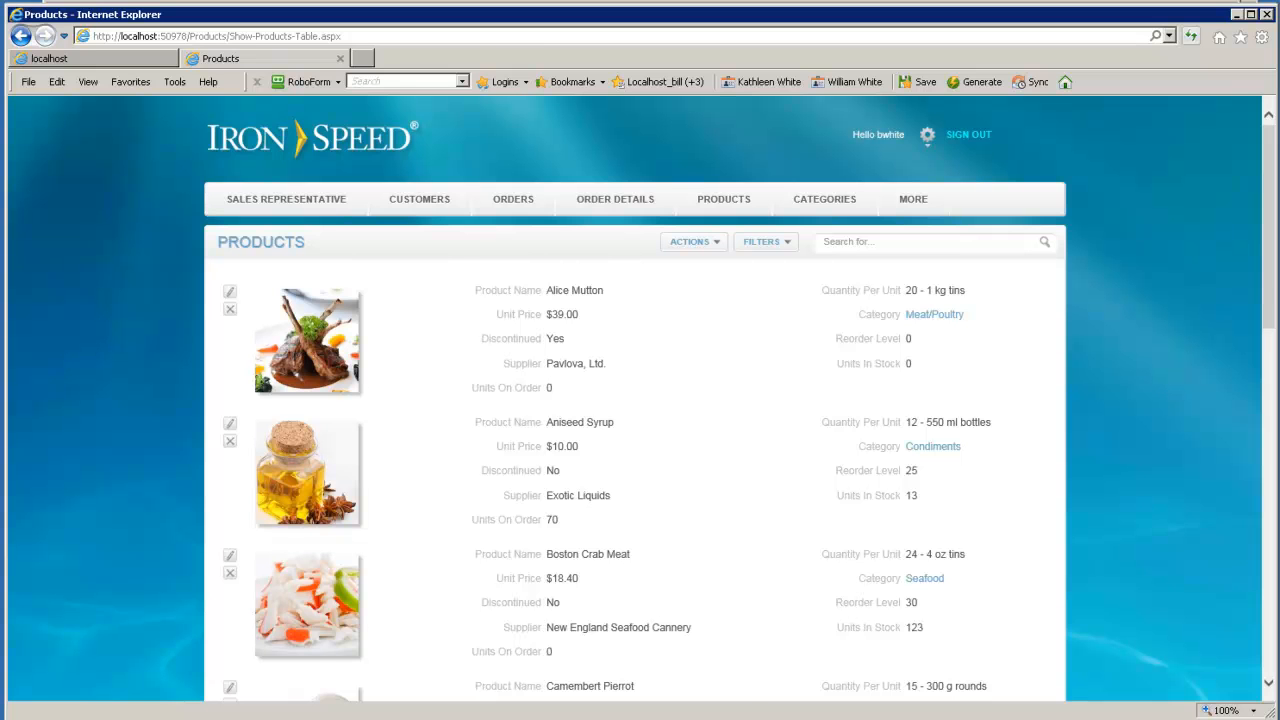
Step: Switch to Iron Speed Designer, set the application to run using Microsoft IIS, and run it
{"action": "key", "text": "alt+Tab"}
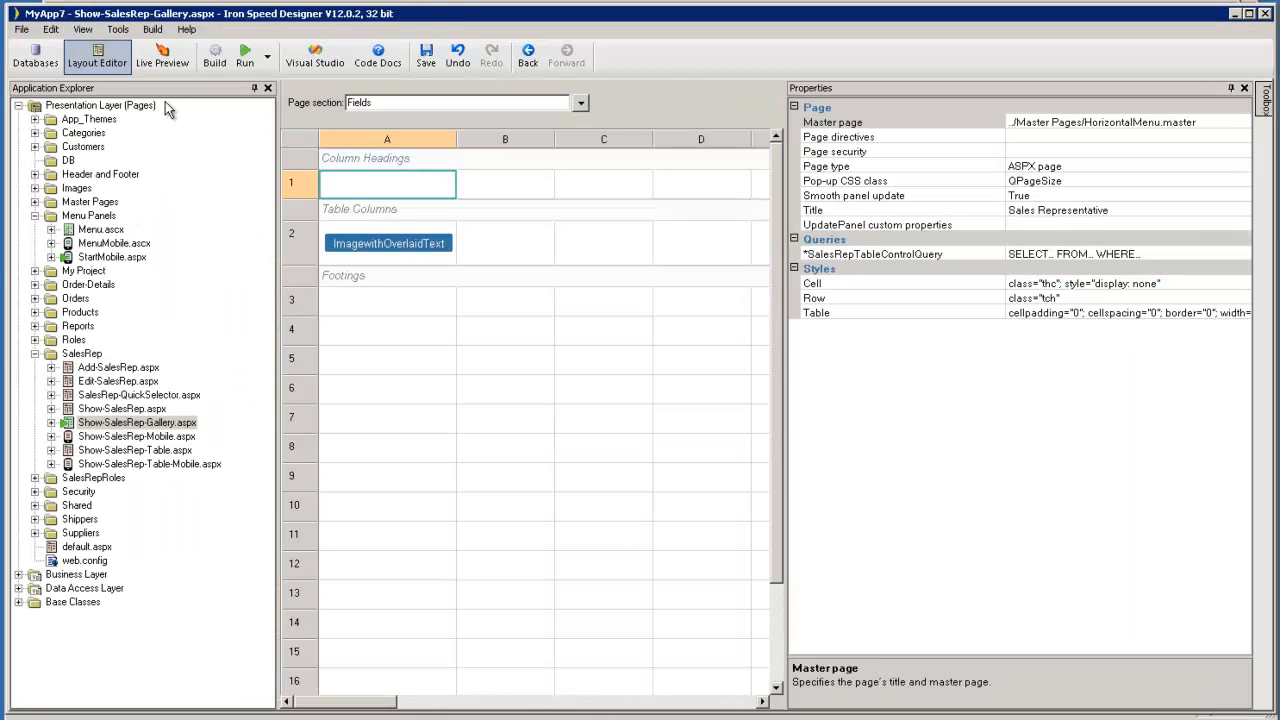
{"action": "left_click", "coordinate": [152, 29]}
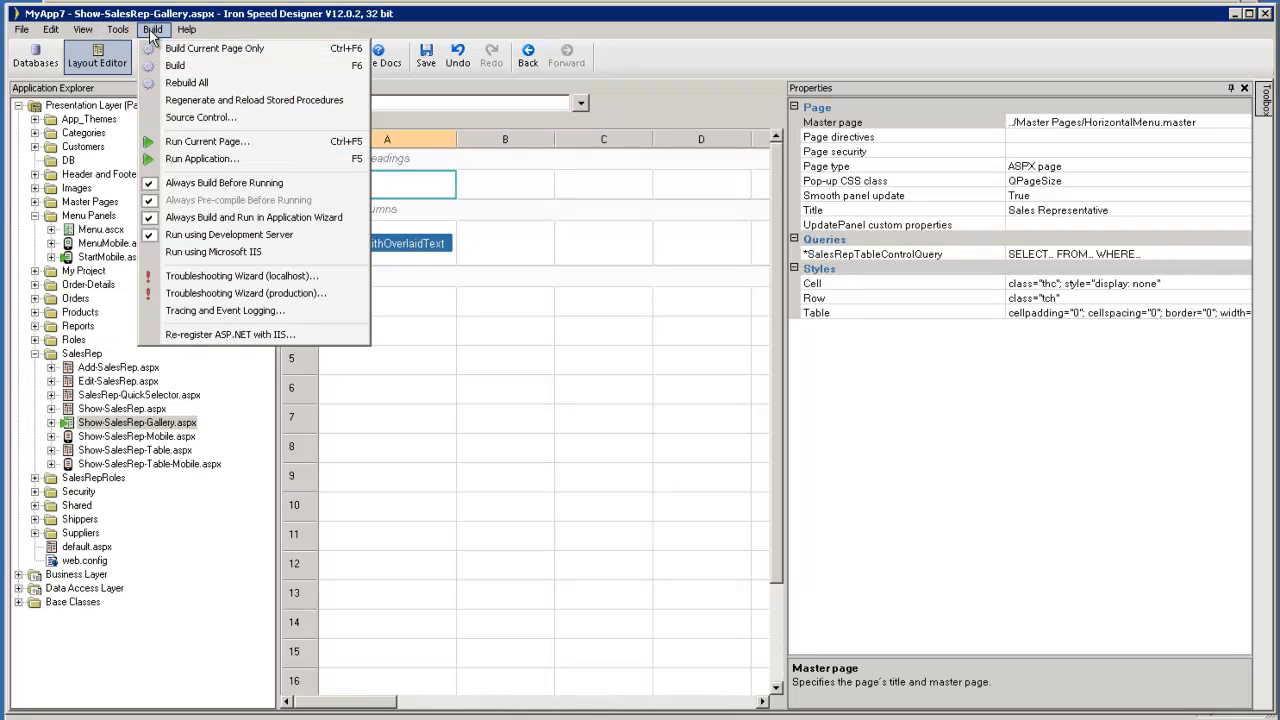
{"action": "left_click", "coordinate": [183, 254]}
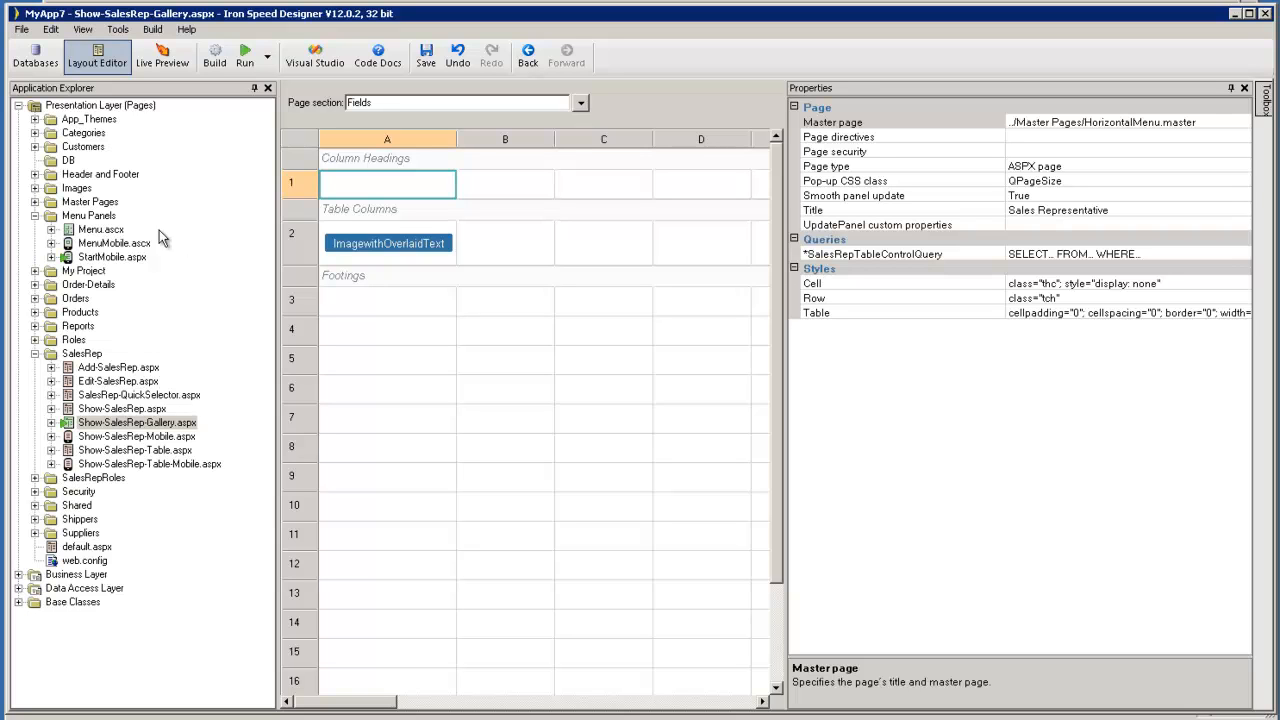
{"action": "left_click", "coordinate": [244, 61]}
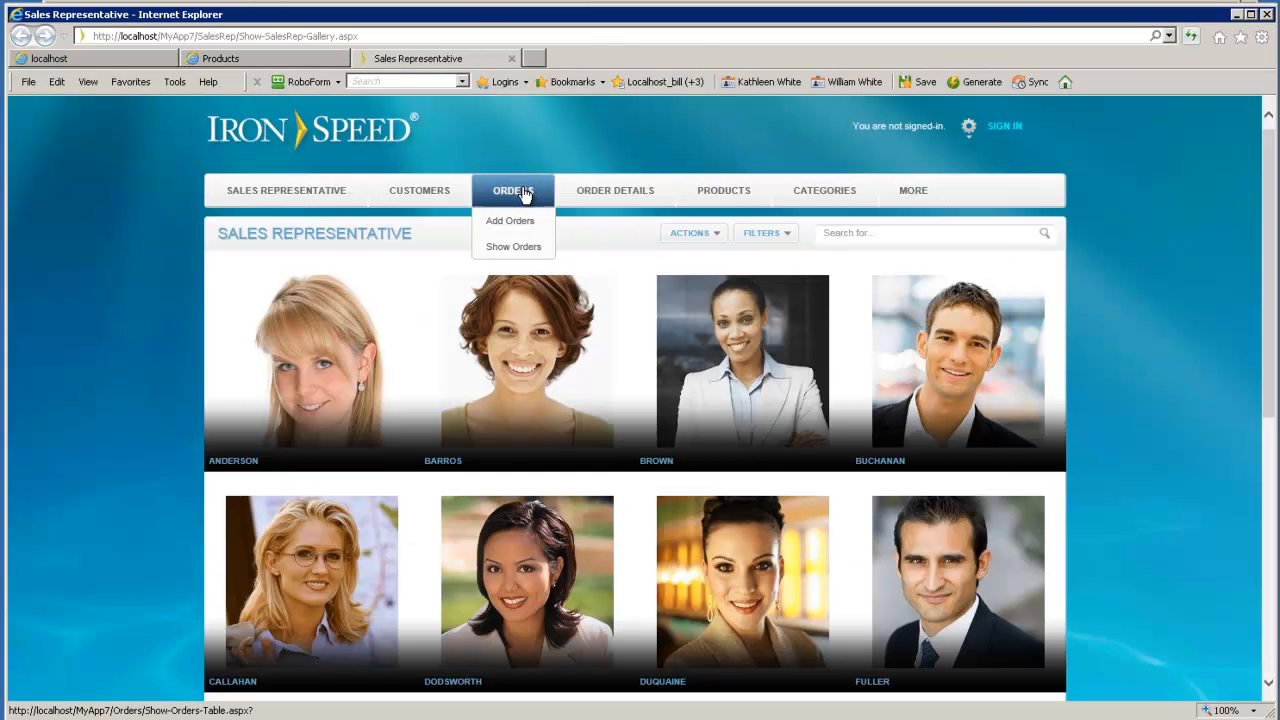
Step: Request the Orders page on the IIS-hosted site and try to sign in with Automatically Sign In enabled
{"action": "left_click", "coordinate": [525, 193]}
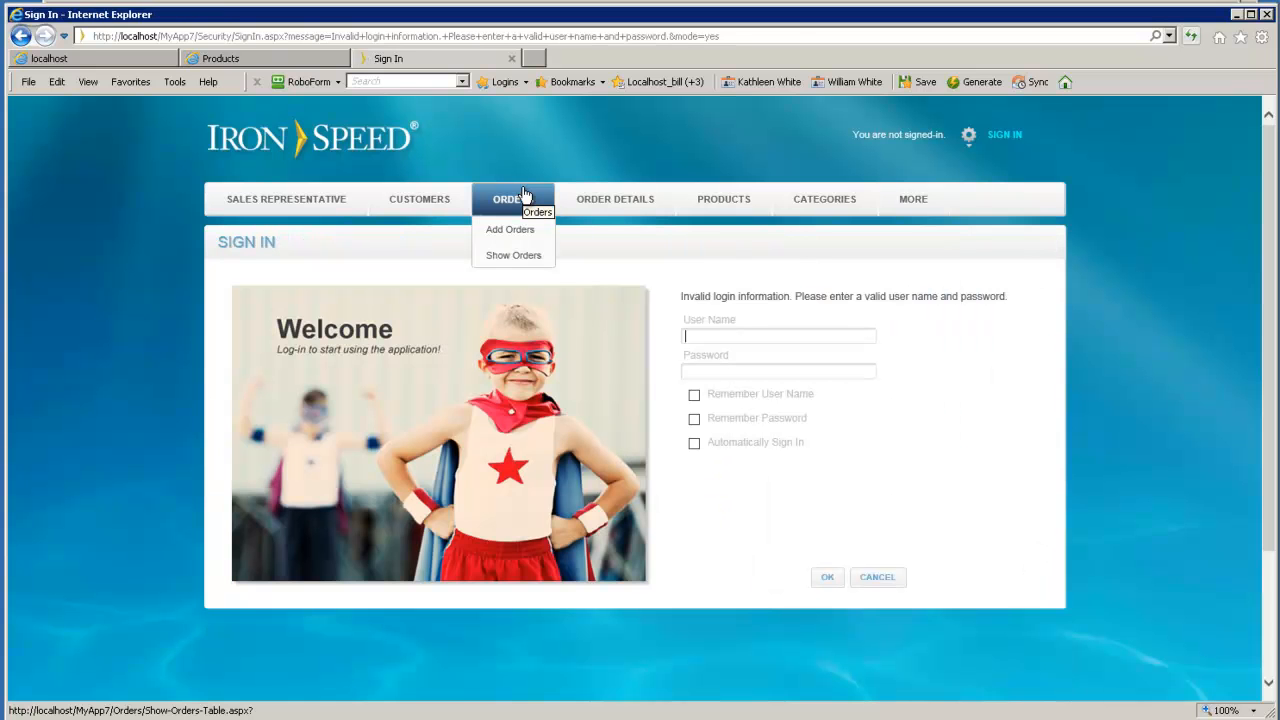
{"action": "left_click", "coordinate": [695, 444]}
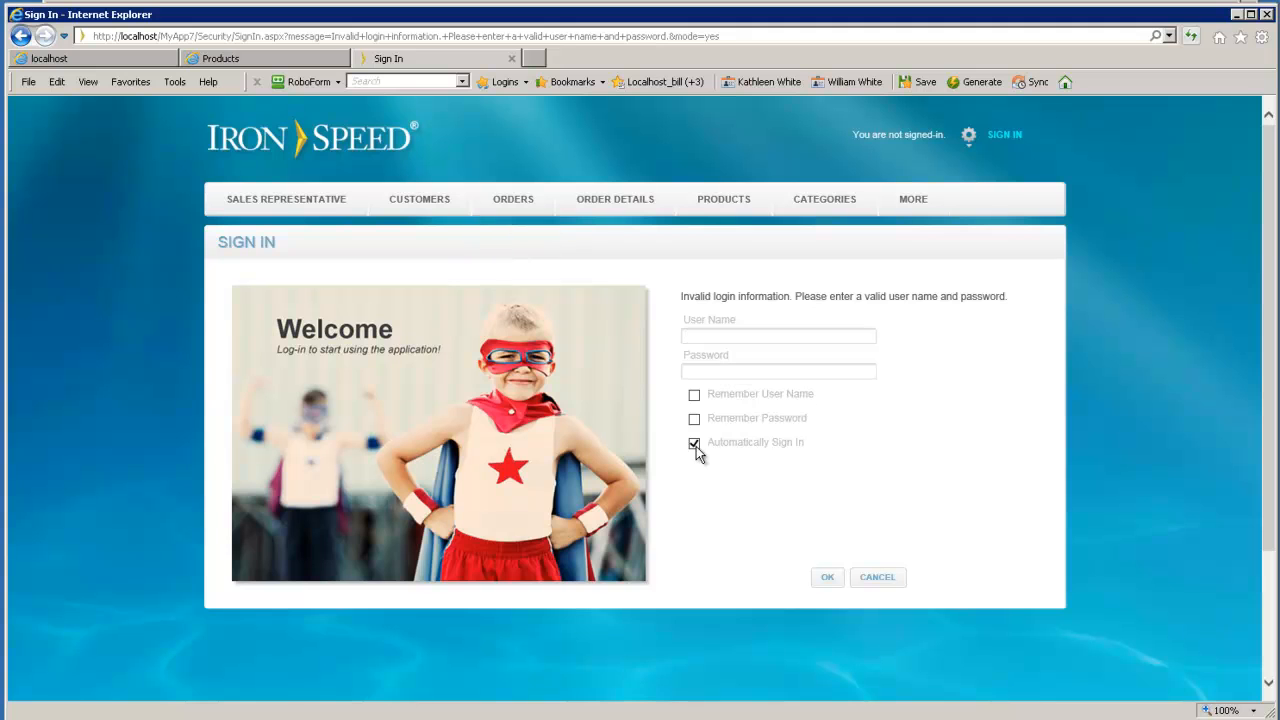
{"action": "left_click", "coordinate": [1000, 141]}
Step: Open IIS Manager and show the Authentication settings of the MyApp7 application under Default Web Site
{"action": "mouse_move", "coordinate": [0, 415]}
{"action": "left_click", "coordinate": [0, 700]}
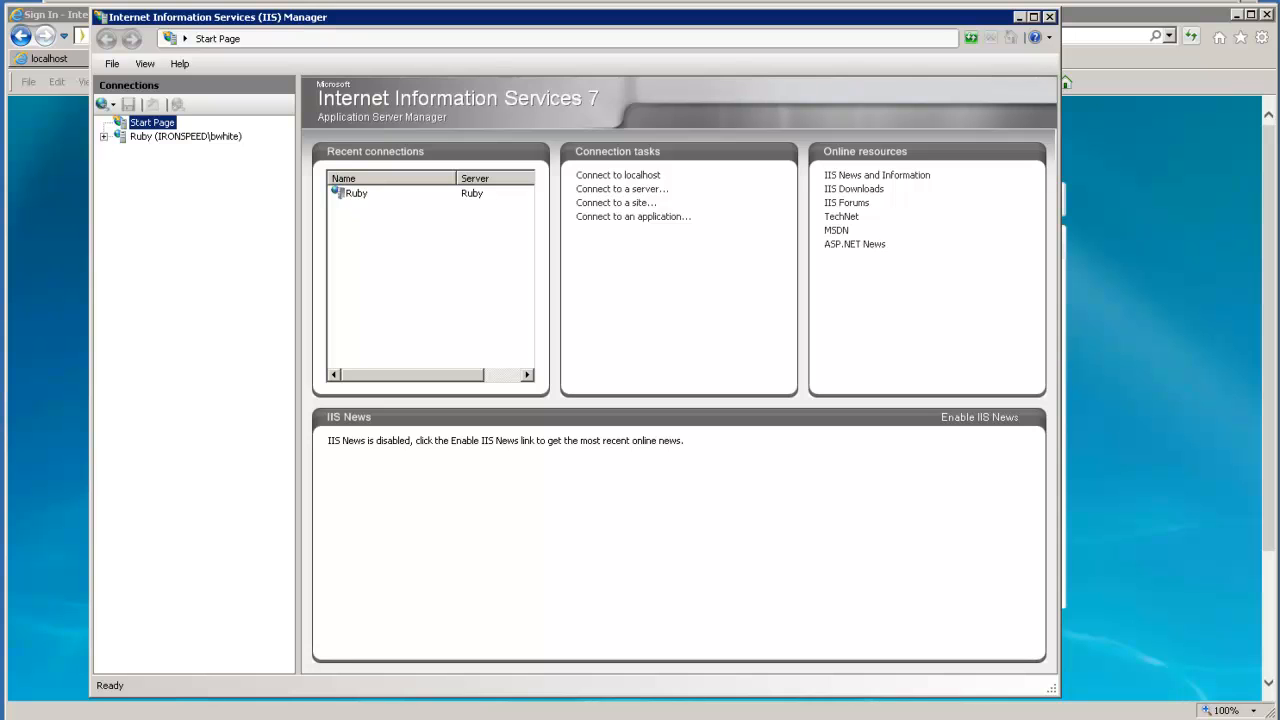
{"action": "left_click", "coordinate": [112, 136]}
{"action": "left_click", "coordinate": [120, 164]}
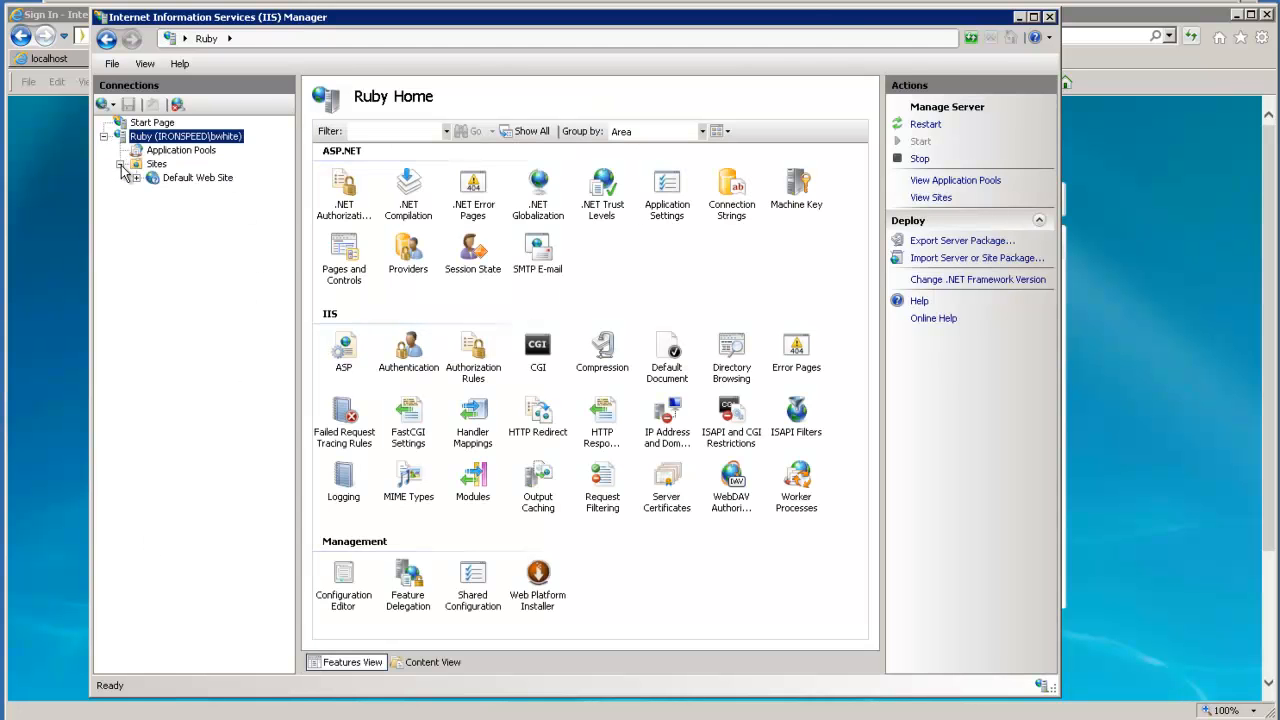
{"action": "left_click", "coordinate": [136, 178]}
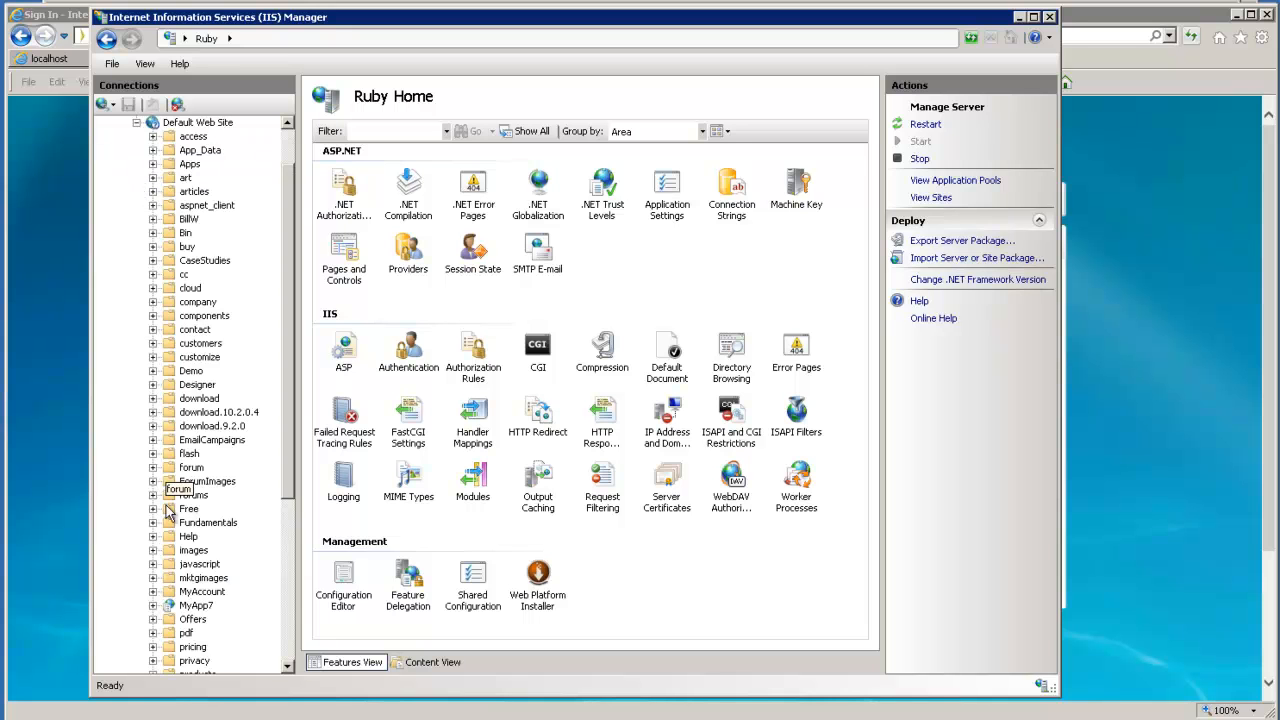
{"action": "left_click", "coordinate": [194, 606]}
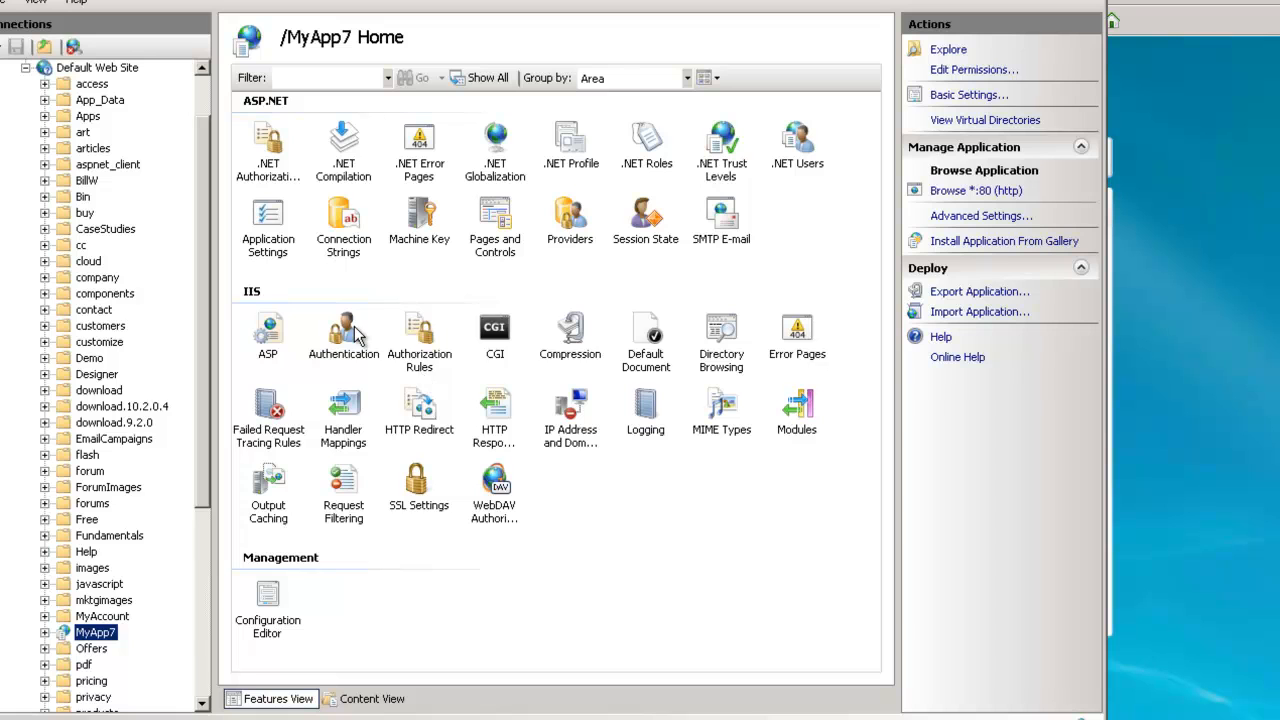
{"action": "double_click", "coordinate": [343, 330]}
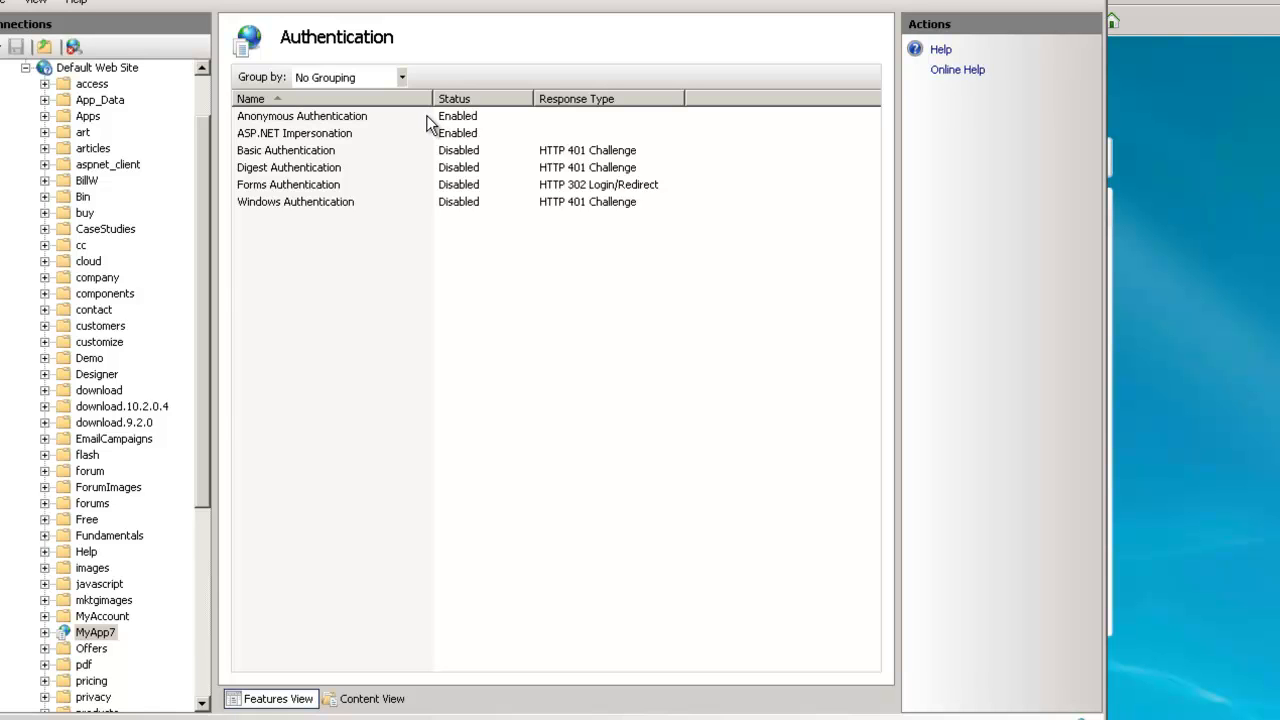
Step: Enable Windows Authentication and disable Anonymous Authentication for MyApp7
{"action": "right_click", "coordinate": [460, 203]}
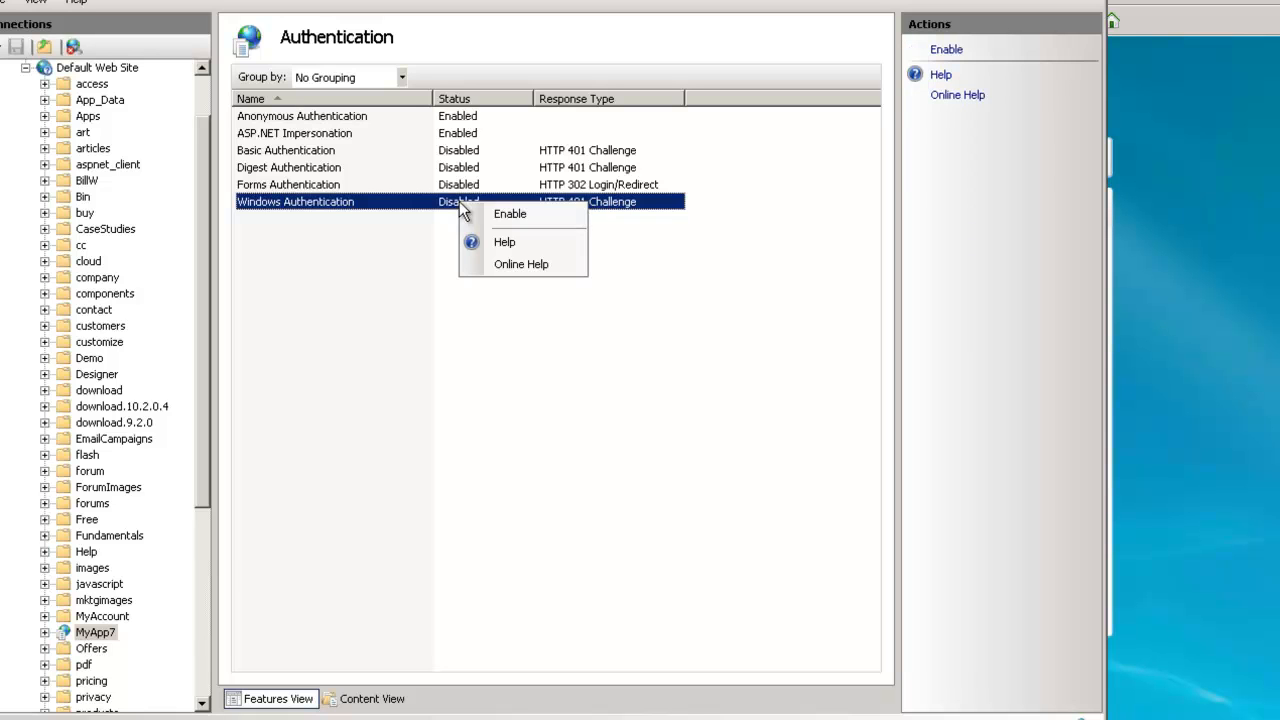
{"action": "left_click", "coordinate": [503, 213]}
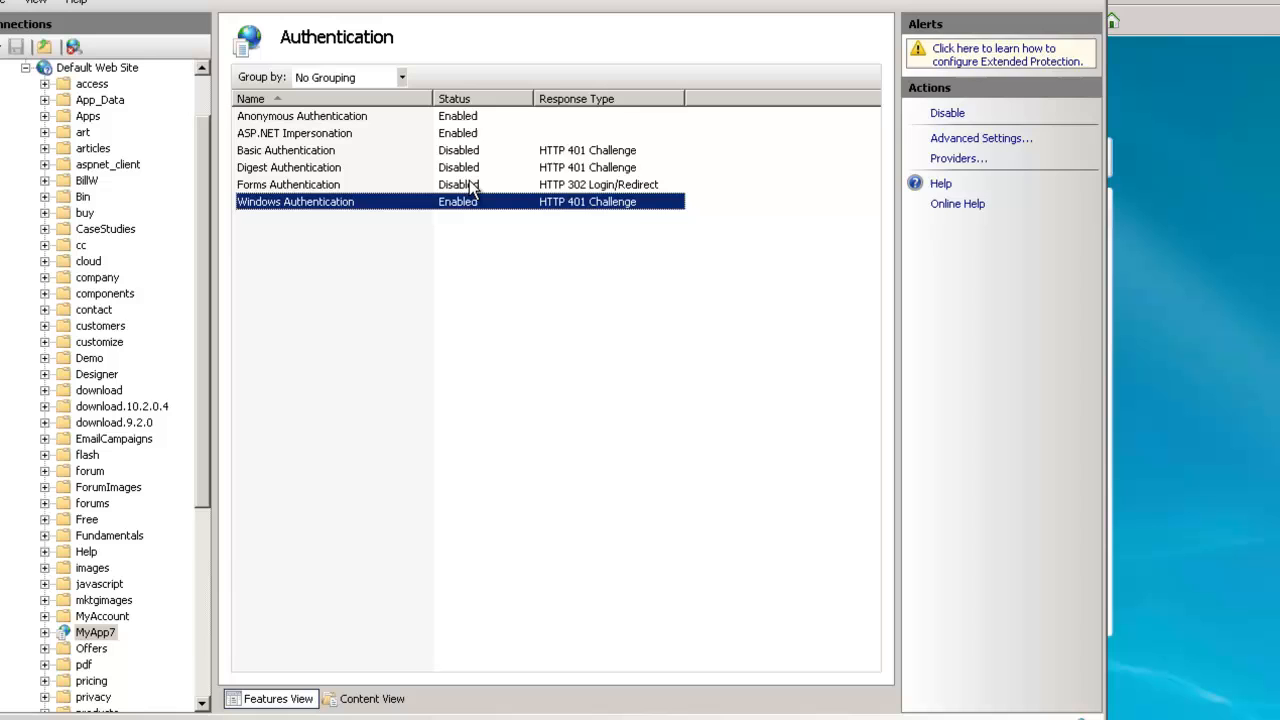
{"action": "left_click", "coordinate": [450, 117]}
{"action": "right_click", "coordinate": [448, 118]}
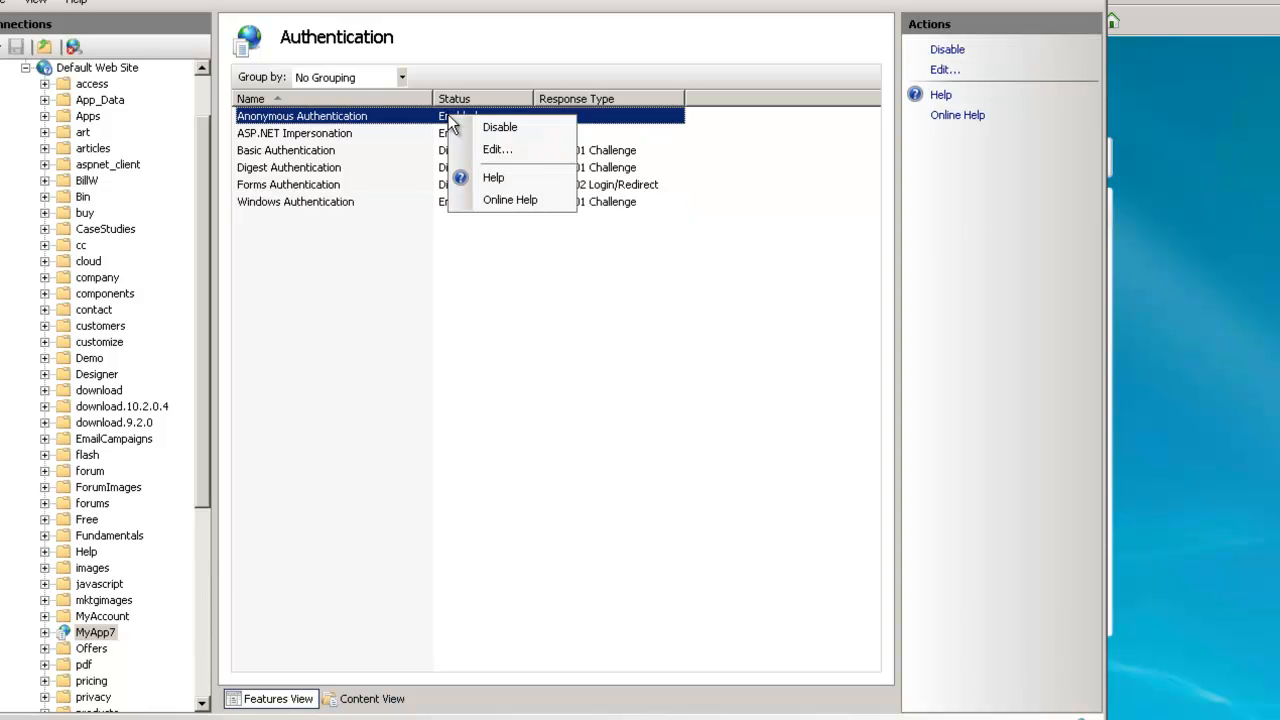
{"action": "left_click", "coordinate": [483, 126]}
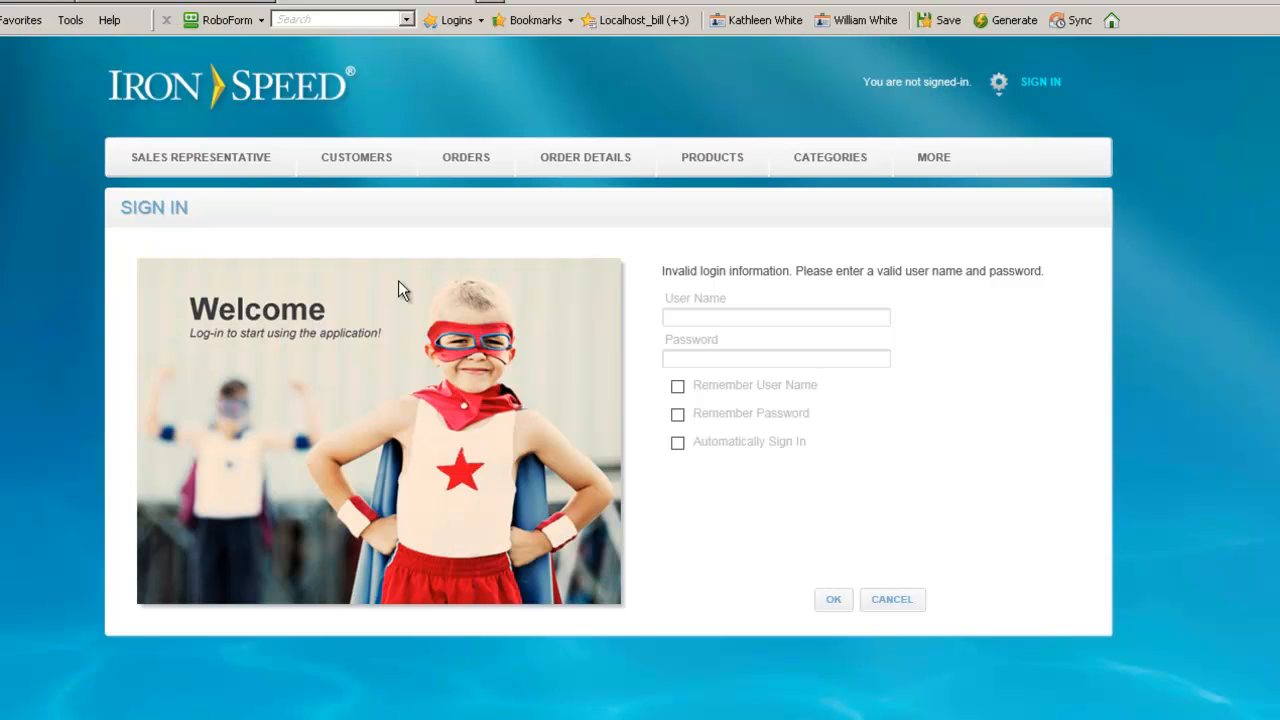
Step: Return to the application's sign-in page in the browser, enable Automatically Sign In, and sign in
{"action": "left_click", "coordinate": [679, 443]}
{"action": "left_click", "coordinate": [1039, 83]}
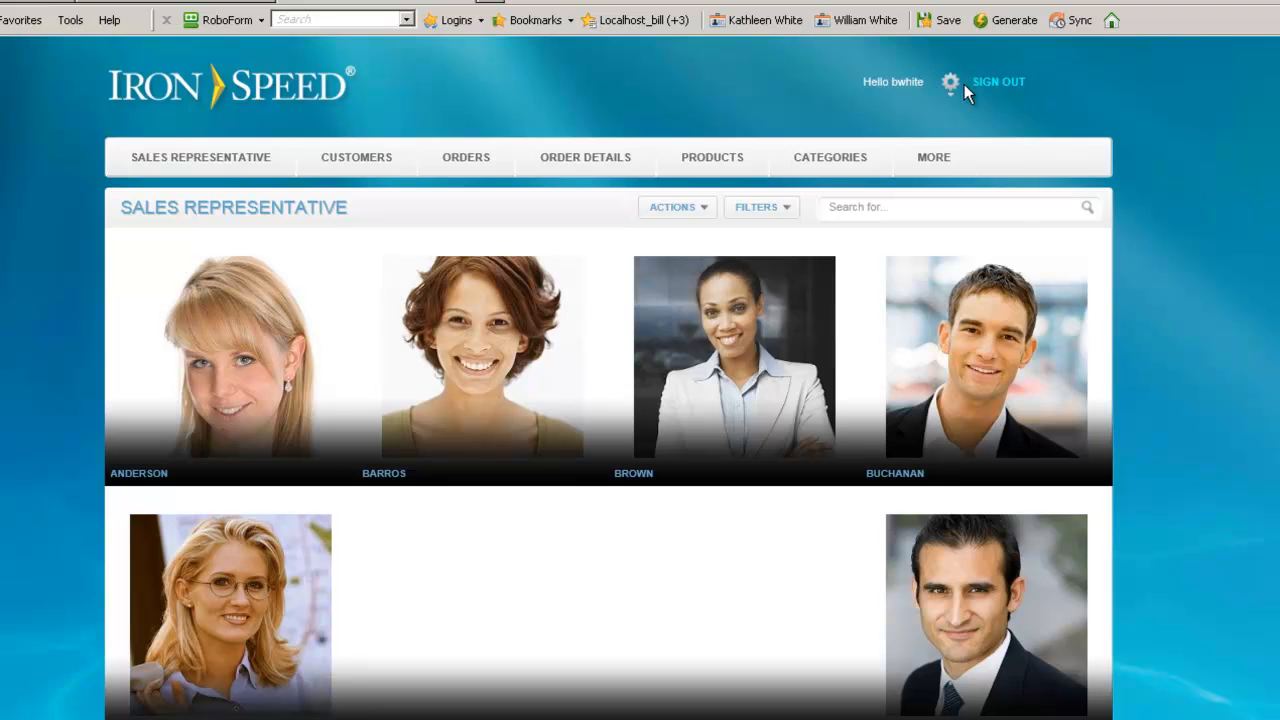
{"action": "scroll", "coordinate": [912, 101], "scroll_direction": "down", "scroll_amount": 1}
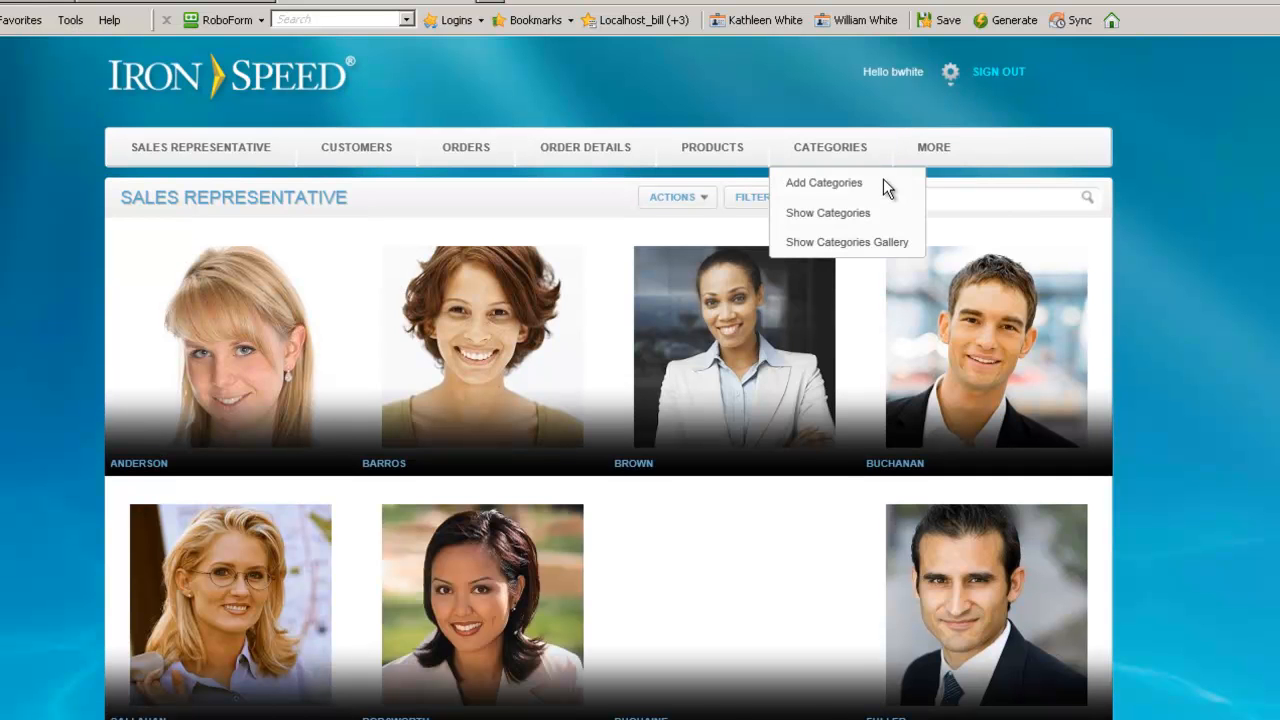